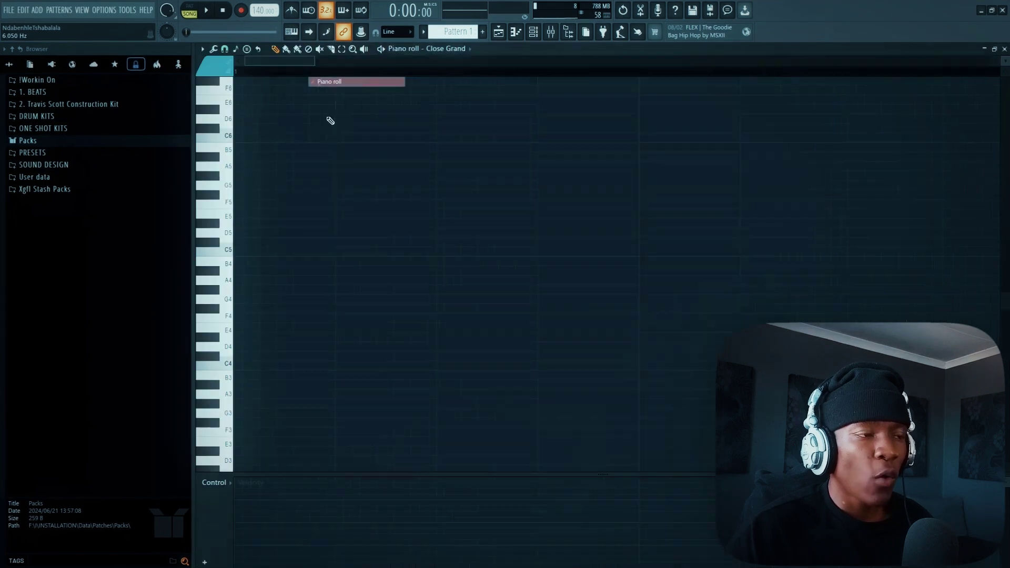
# Draw a C5 note over bars 1–3 and an F5 note over bars 3–5, then play them.
pyautogui.click(234, 251)
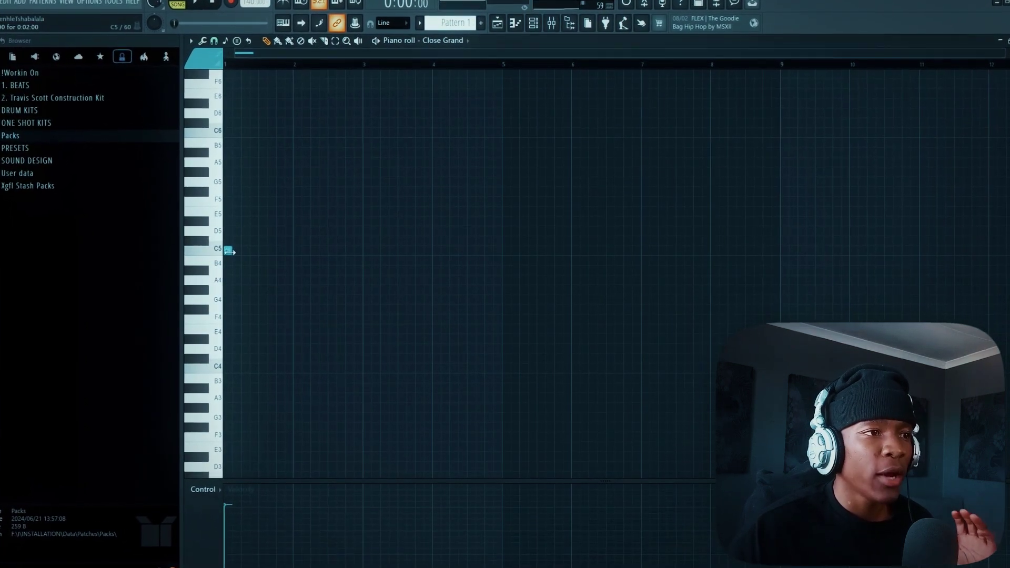
pyautogui.moveTo(235, 251); pyautogui.dragTo(362, 252)
pyautogui.click(368, 251)
pyautogui.click(377, 243)
pyautogui.hotkey('shift', 'Up')
pyautogui.hotkey('shift', 'Up')
pyautogui.hotkey('shift', 'Up')
pyautogui.hotkey('shift', 'Up')
pyautogui.hotkey('shift', 'Up')
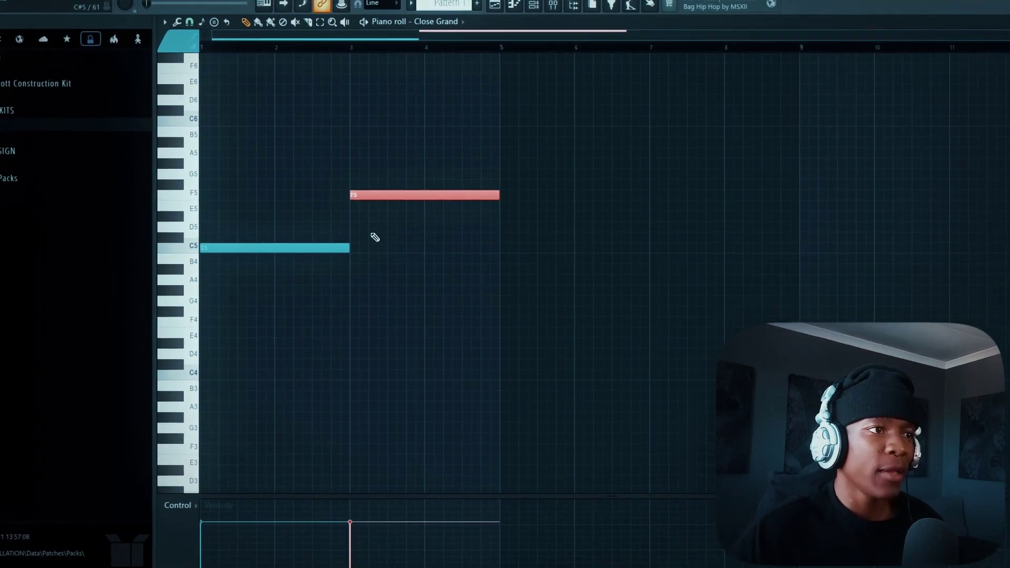
pyautogui.press('space')
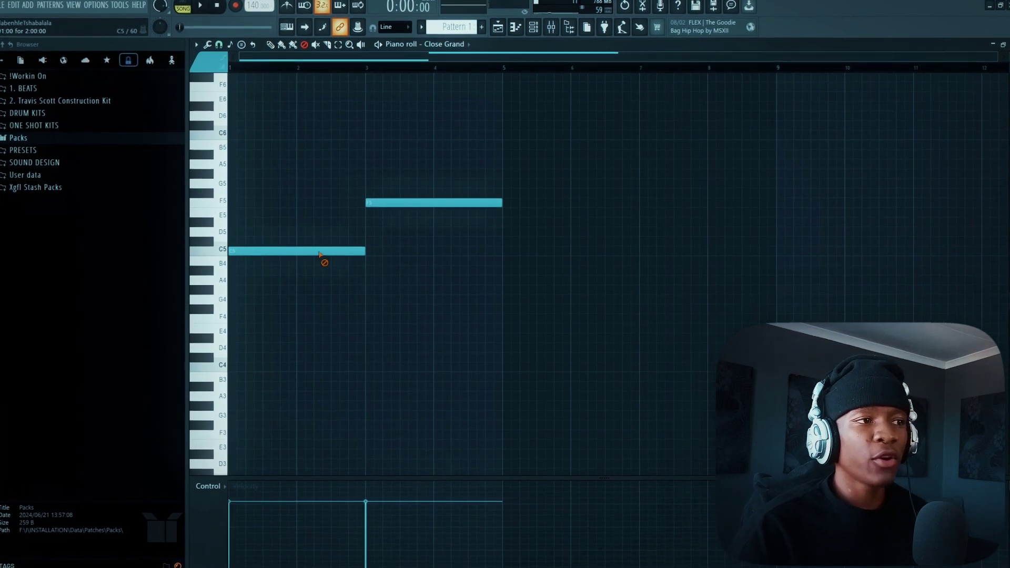
# Stack D#5 and G5 on C5, remove F5, and duplicate the C minor chord into bars 3–5.
pyautogui.moveTo(303, 251); pyautogui.dragTo(244, 176)
pyautogui.rightClick(400, 194)
pyautogui.moveTo(365, 279); pyautogui.dragTo(228, 153)
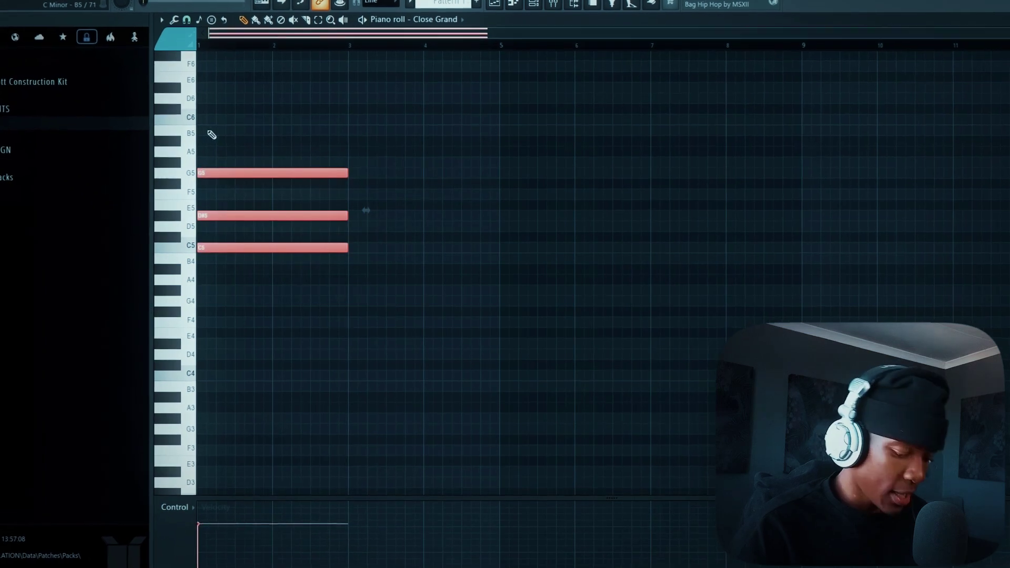
pyautogui.hotkey('ctrl', 'b')
# Try transposing the copied chord, audition both chords, then undo so it matches C minor again.
pyautogui.hotkey('shift', 'Up')
pyautogui.hotkey('shift', 'Up')
pyautogui.hotkey('shift', 'Up')
pyautogui.hotkey('shift', 'Up')
pyautogui.hotkey('shift', 'Up')
pyautogui.press('space')
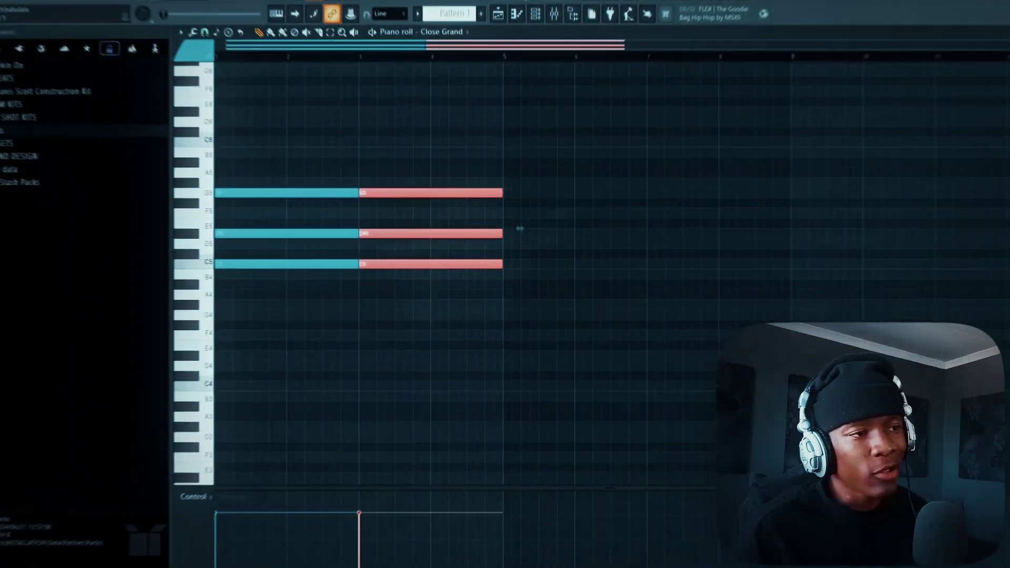
pyautogui.moveTo(519, 228); pyautogui.dragTo(520, 279)
pyautogui.press('space')
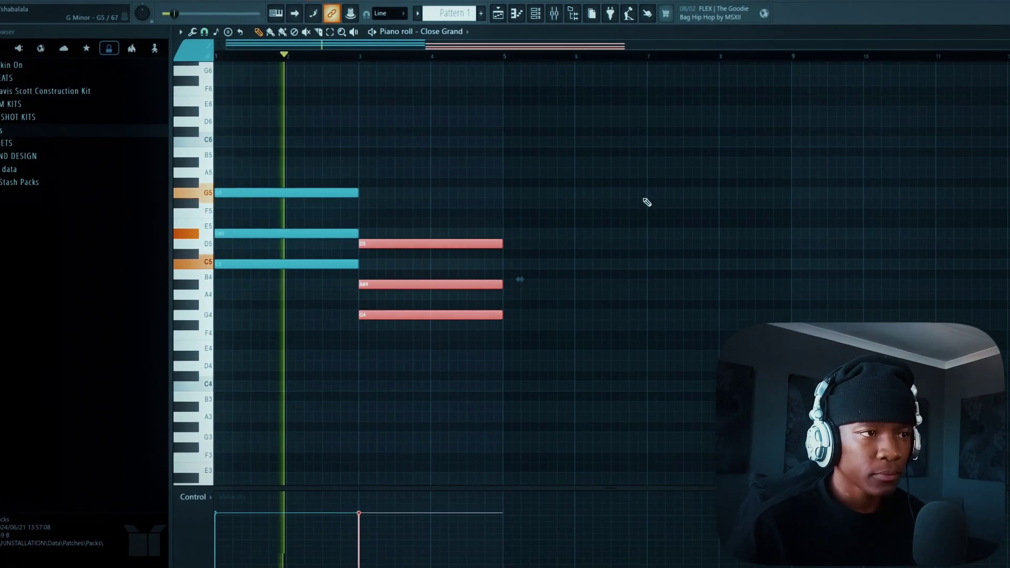
pyautogui.click(645, 204)
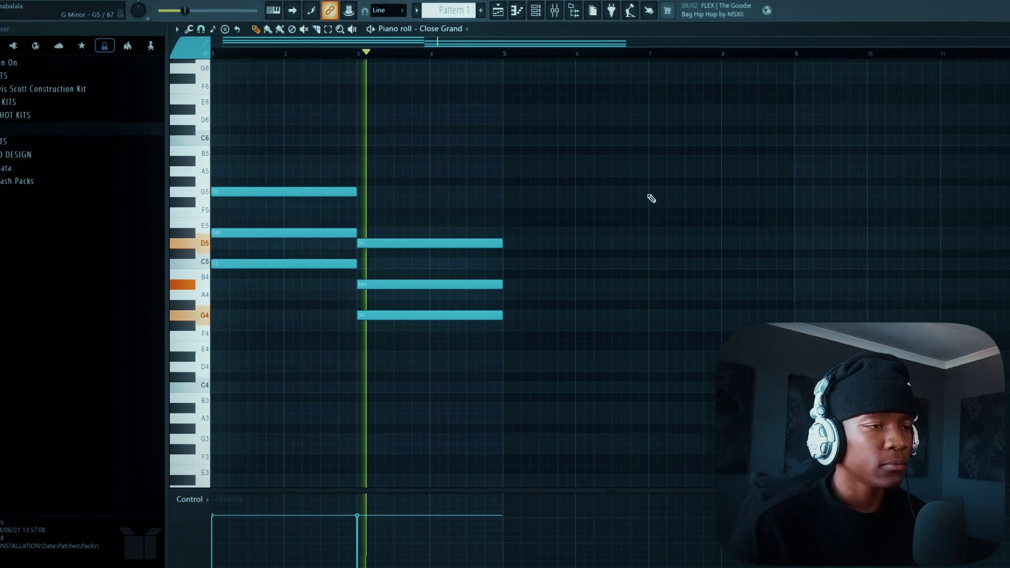
pyautogui.press('space')
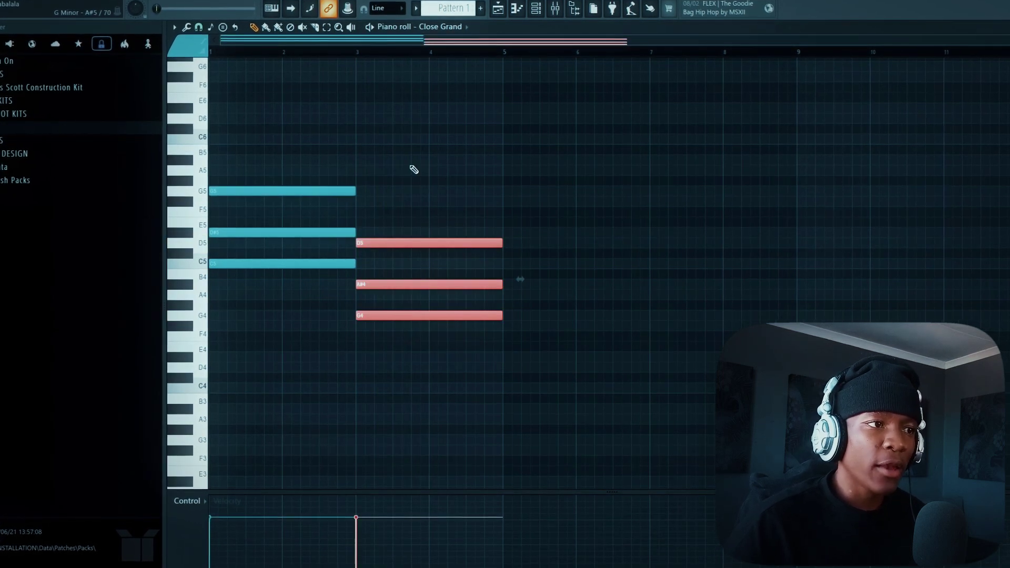
pyautogui.hotkey('ctrl', 'z')
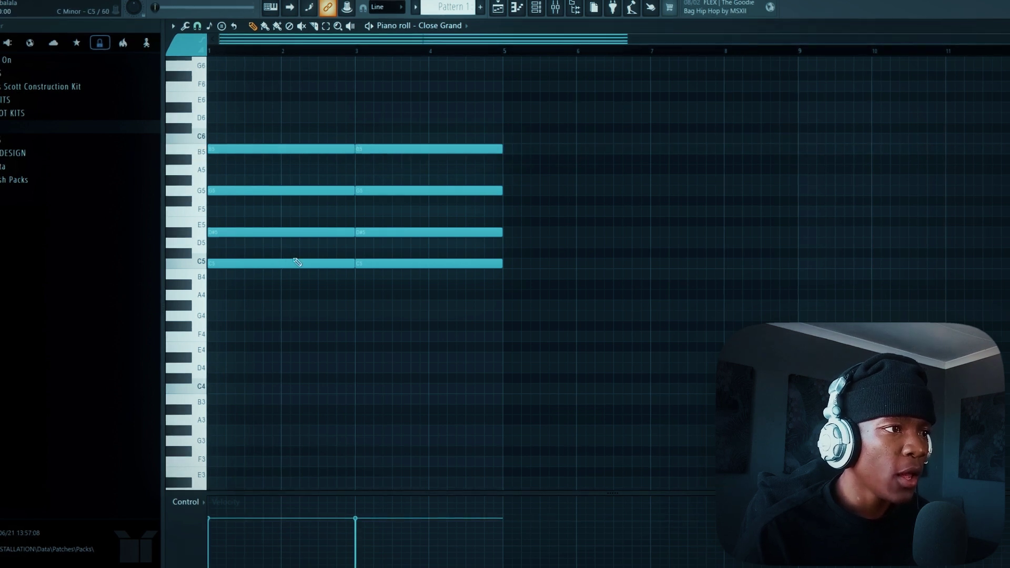
# Remove the bars 3–5 chord, raise the top note to C6, and play the chord.
pyautogui.hotkey('ctrl', 'z')
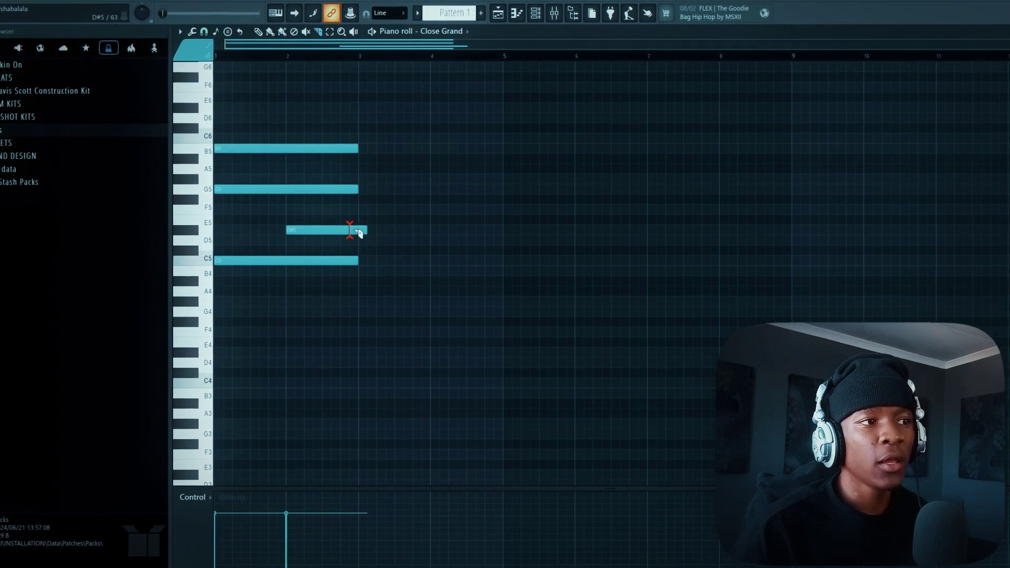
pyautogui.hotkey('ctrl', 'a')
pyautogui.scroll(3, 316, 263)
pyautogui.moveTo(240, 219); pyautogui.dragTo(239, 205)
pyautogui.press('space')
# Duplicate the C5–D#5–G5–C6 chord into bars 3–5, transpose it up five semitones, and audition.
pyautogui.hotkey('ctrl', 'a')
pyautogui.hotkey('ctrl', 'b')
pyautogui.hotkey('shift', 'Up')
pyautogui.hotkey('shift', 'Up')
pyautogui.hotkey('shift', 'Up')
pyautogui.hotkey('shift', 'Up')
pyautogui.hotkey('shift', 'Up')
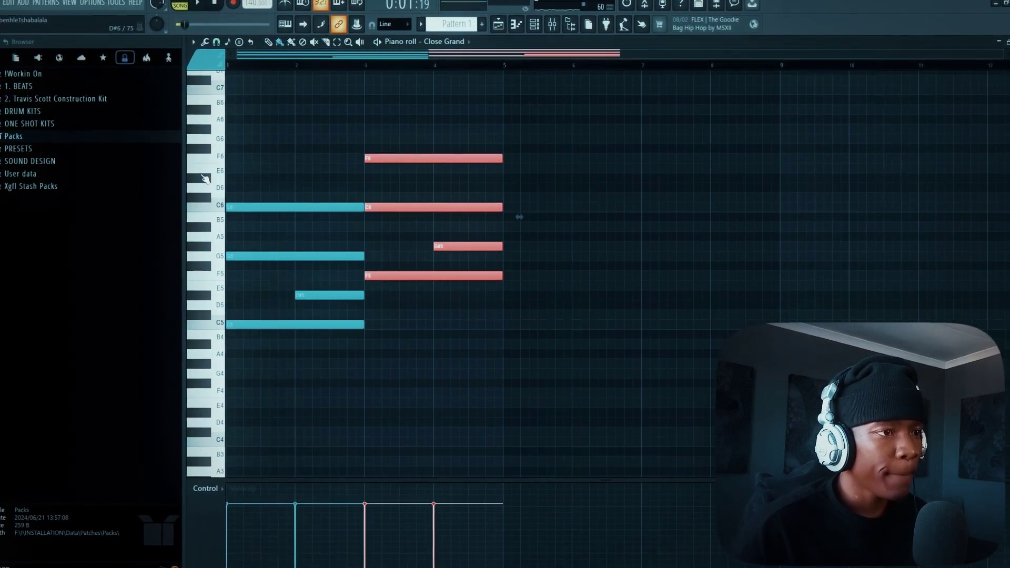
pyautogui.click(641, 343)
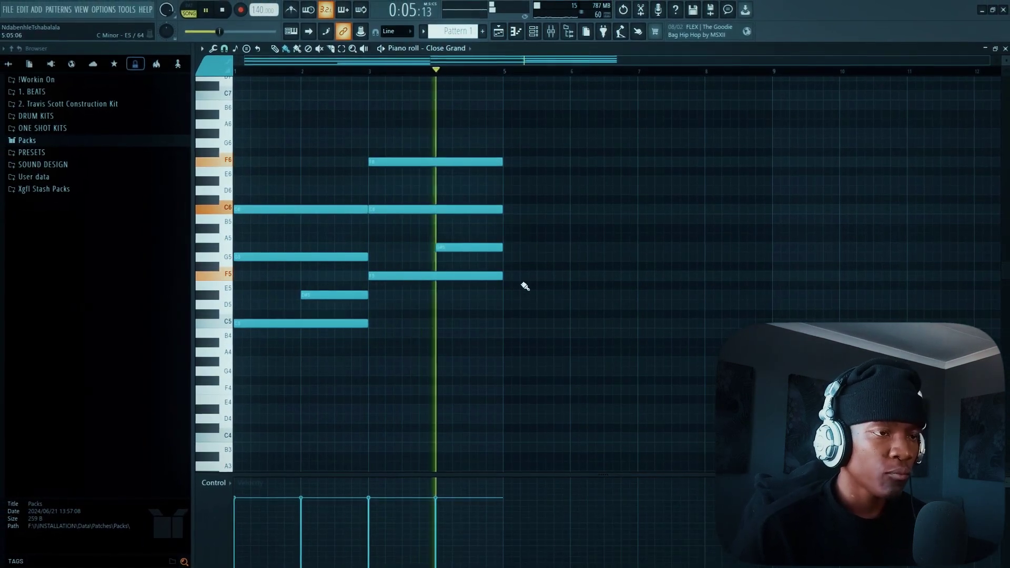
pyautogui.press('space')
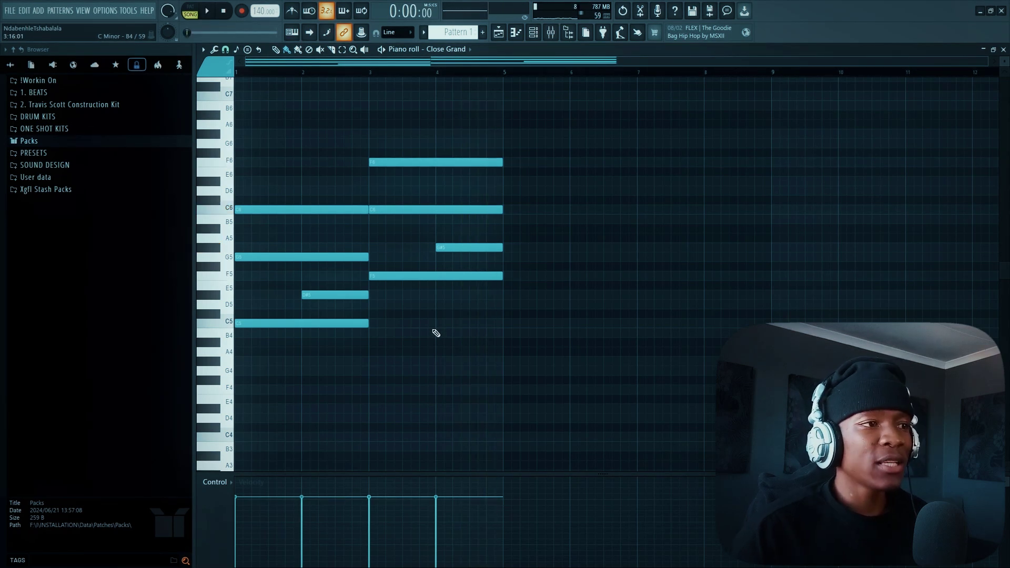
# Delete the left C6 note with the Slice tool and try moving D#5 up an octave.
pyautogui.press('c')
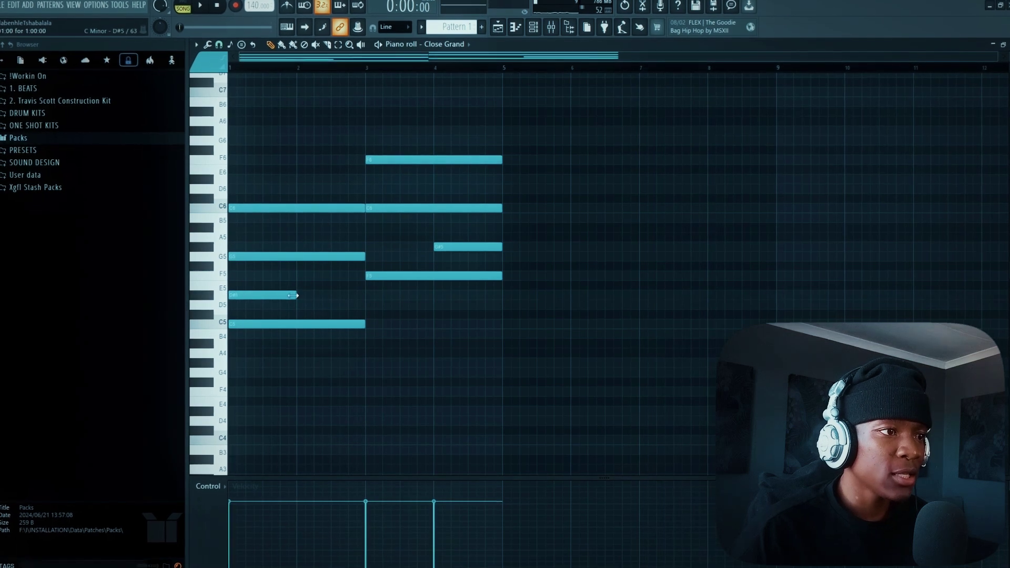
pyautogui.click(314, 208)
pyautogui.click(314, 293)
pyautogui.hotkey('ctrl', 'Up')
pyautogui.click(278, 177)
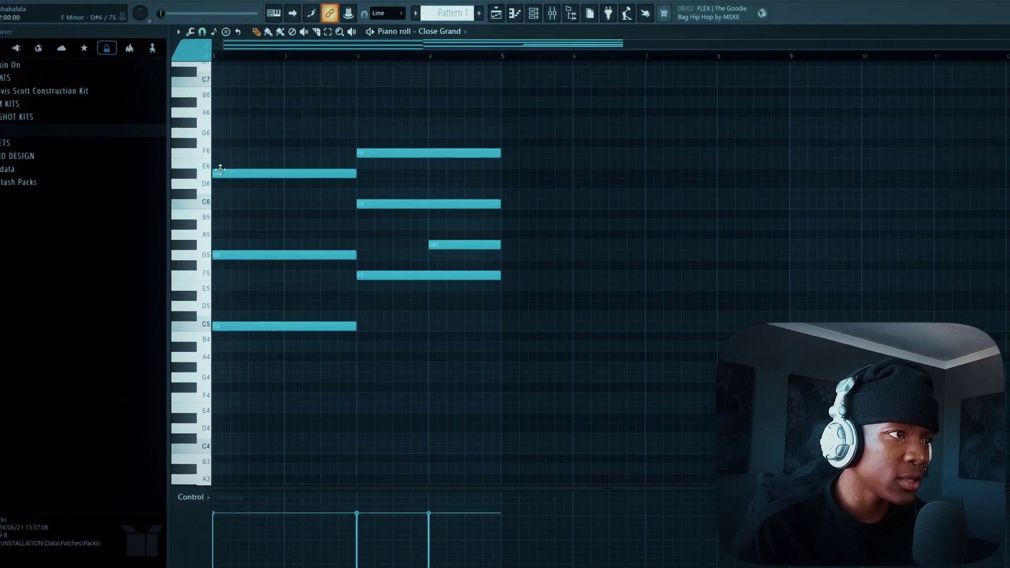
pyautogui.moveTo(219, 175); pyautogui.dragTo(218, 297)
# Mute and delete the four bars 3–5 notes, leaving D#5 raised to D#6.
pyautogui.press('t')
pyautogui.moveTo(489, 279); pyautogui.dragTo(481, 104)
pyautogui.press('Delete')
pyautogui.press('p')
pyautogui.click(238, 298)
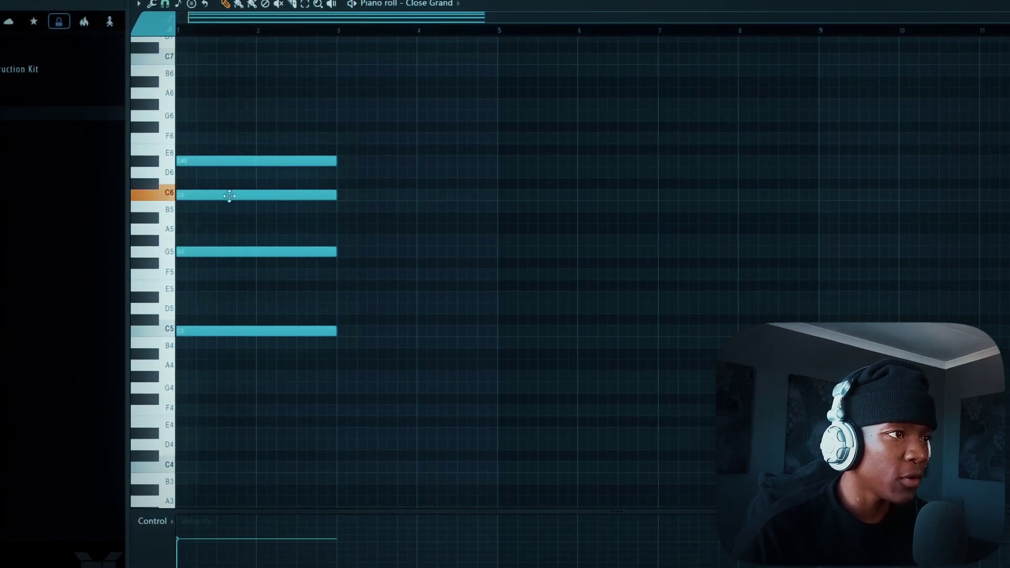
# Replace a chord note with C6 and add a higher G#6 across bars 1–3, auditioning the chord.
pyautogui.rightClick(263, 208)
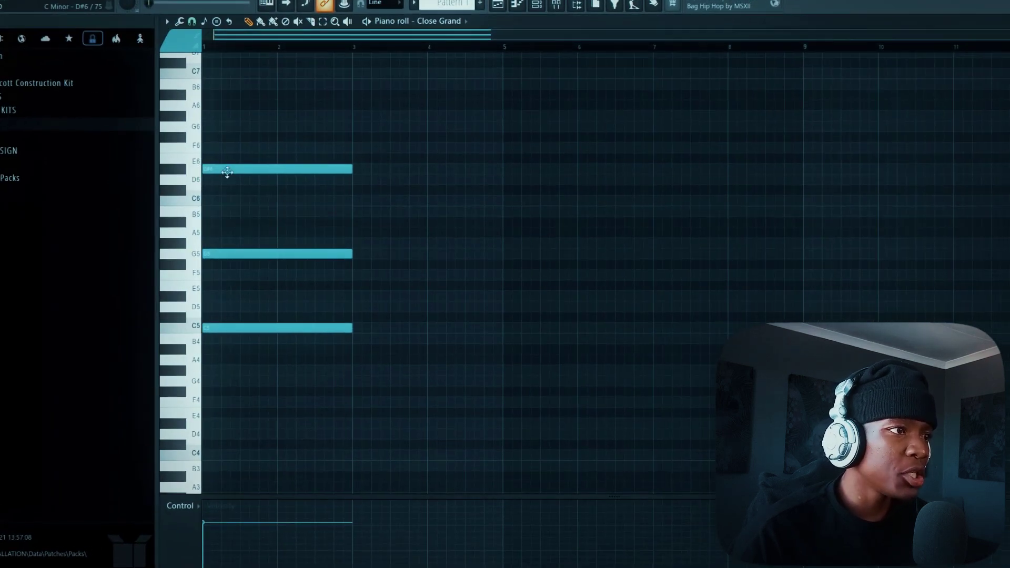
pyautogui.click(234, 200)
pyautogui.press('space')
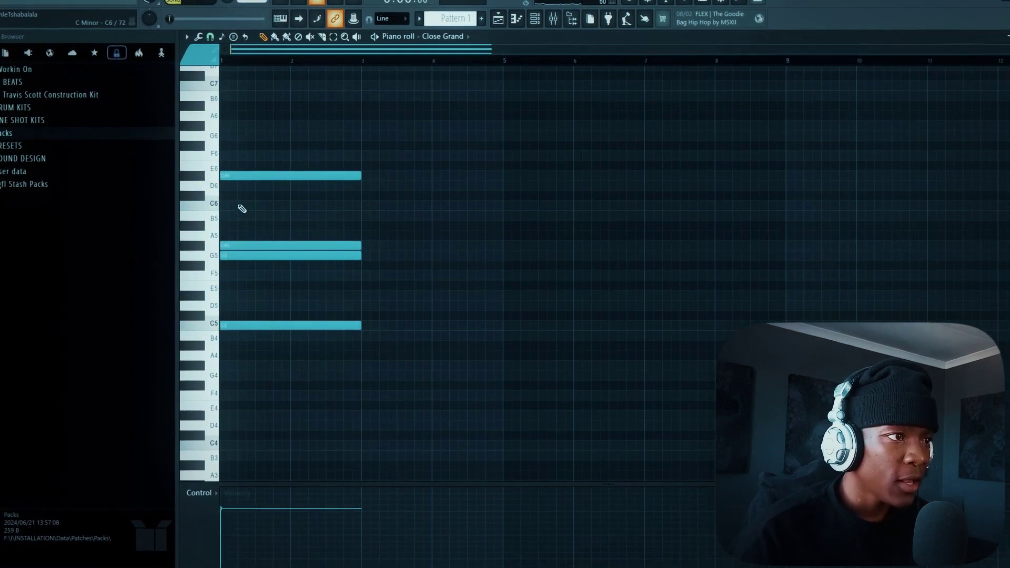
pyautogui.press('space')
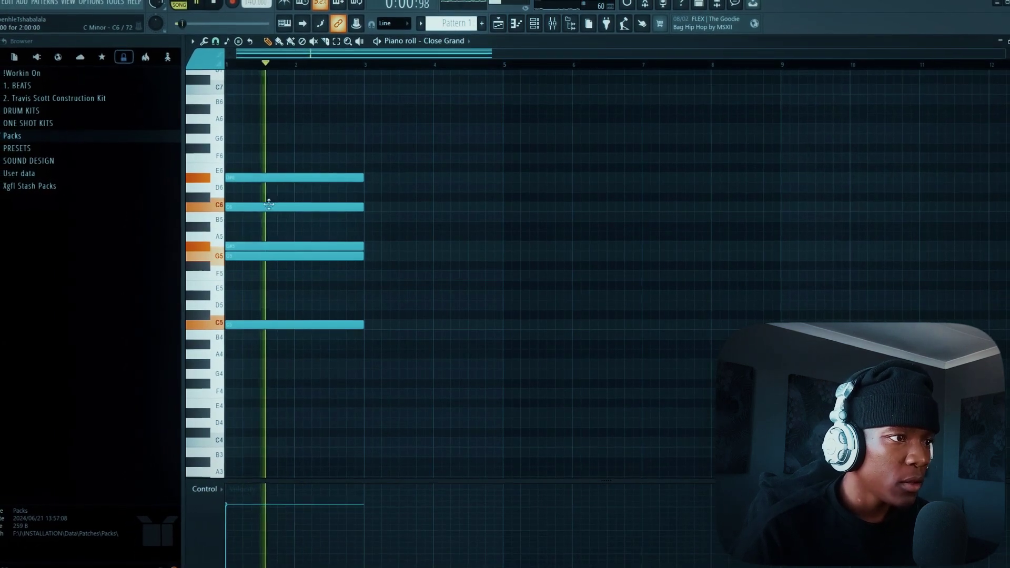
pyautogui.press('space')
pyautogui.click(279, 109)
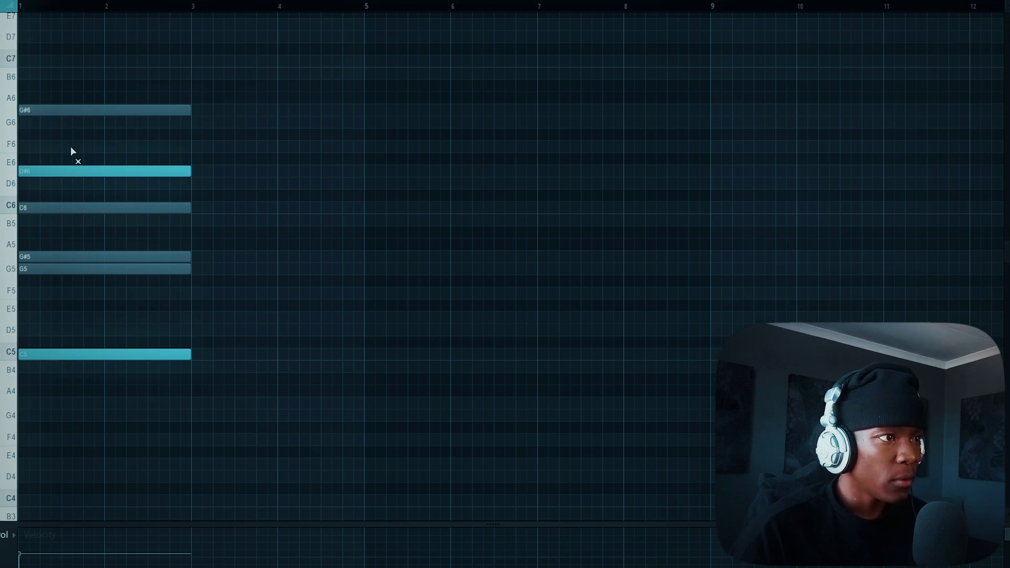
# Play the chord and delay the C6 note's start later into bar 1.
pyautogui.press('space')
pyautogui.press('space')
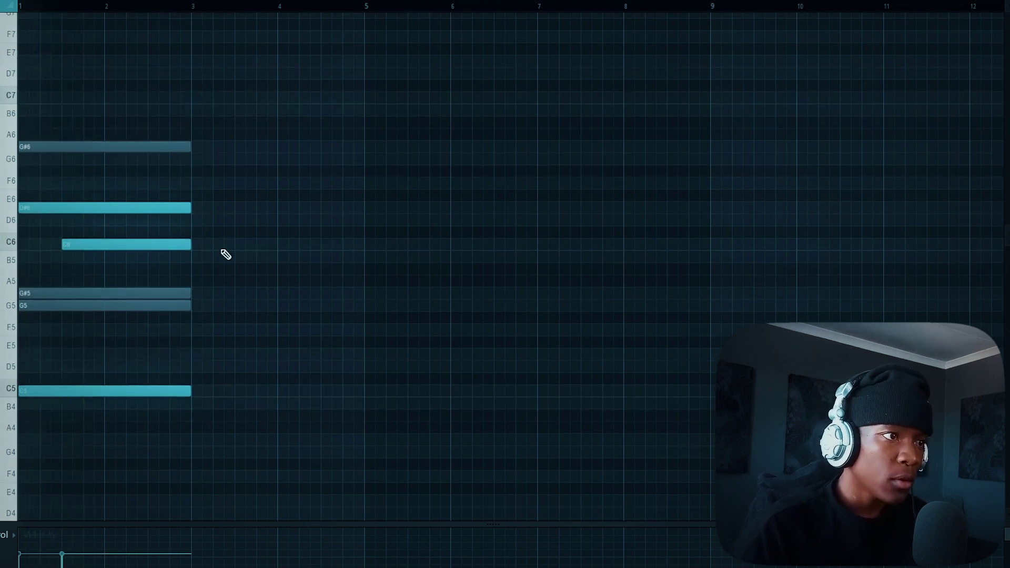
pyautogui.moveTo(63, 245); pyautogui.dragTo(83, 244)
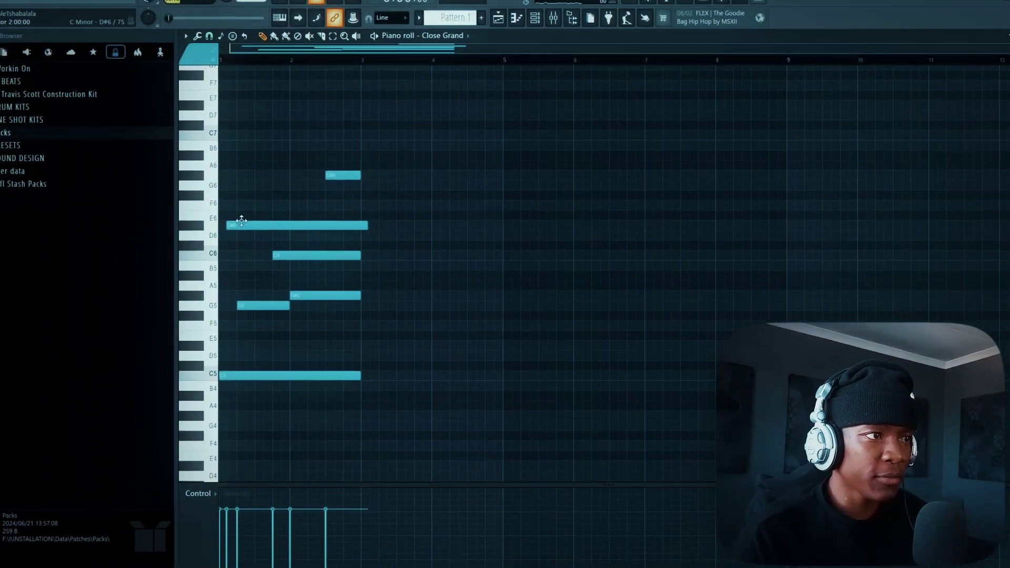
# Play the staggered chord and extend the G5 note to end at bar 2.
pyautogui.press('space')
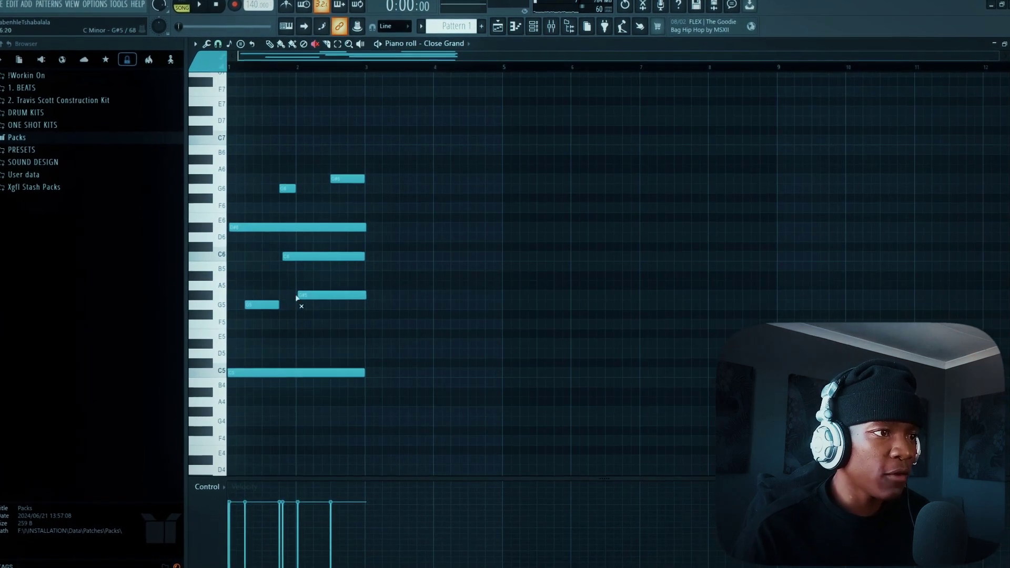
pyautogui.moveTo(278, 304); pyautogui.dragTo(296, 304)
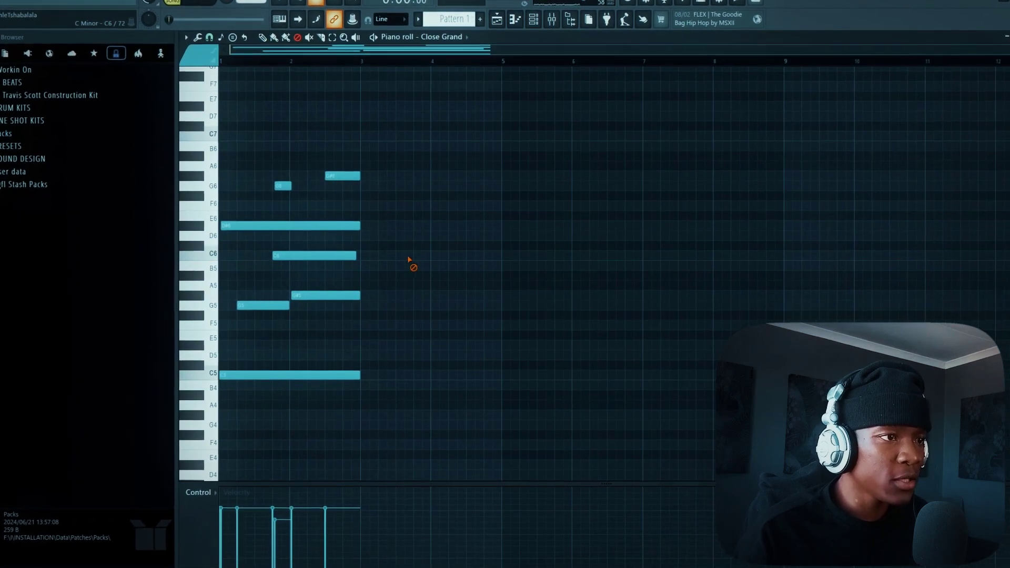
# Trim the C6 note to end at bar 3 and duplicate the chord phrase into bars 3–5.
pyautogui.moveTo(360, 254); pyautogui.dragTo(357, 255)
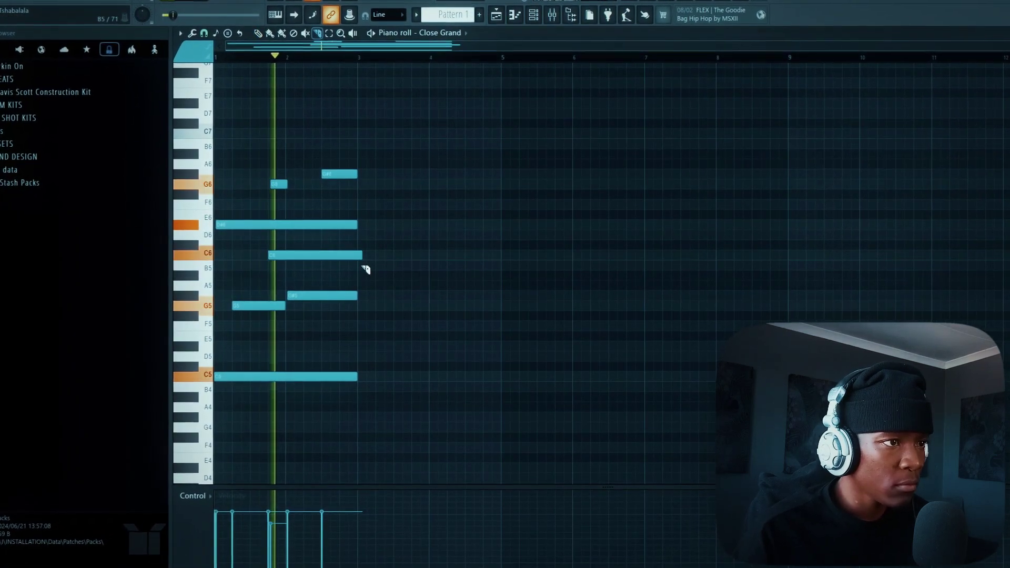
pyautogui.hotkey('ctrl', 'b')
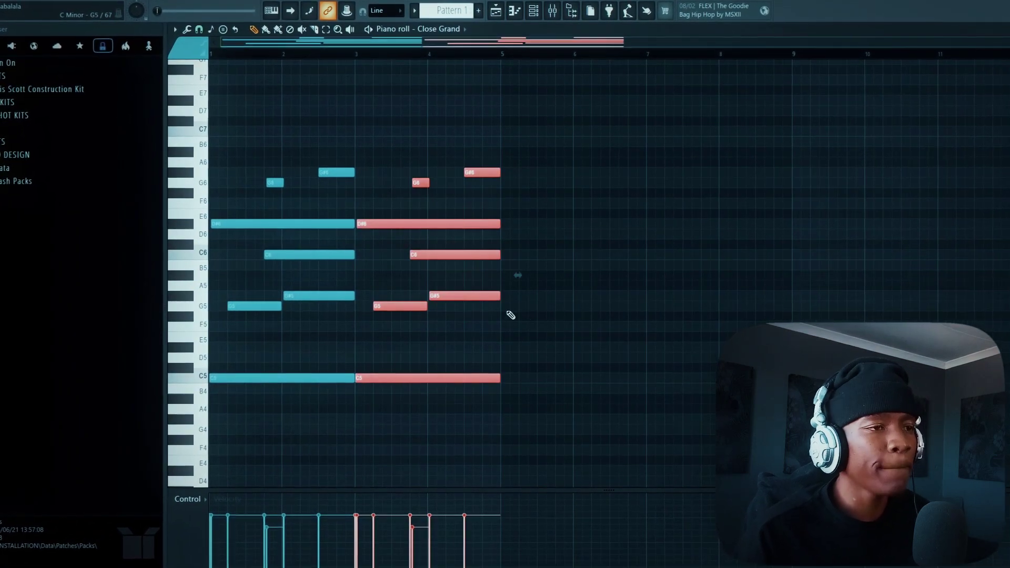
pyautogui.hotkey('ctrl', 'd')
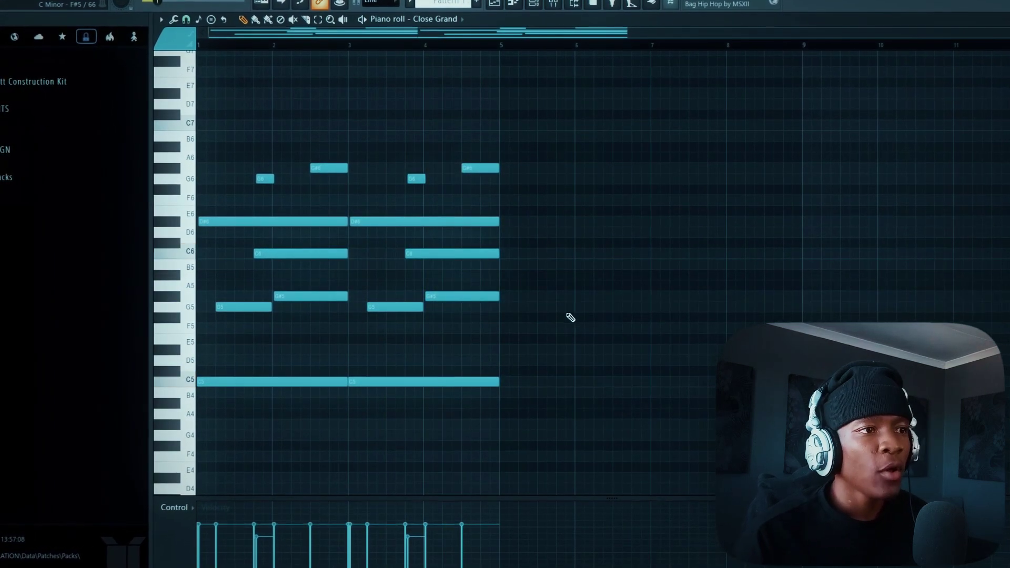
# Split the long D#6 note at bar 4.
pyautogui.scroll(2, 526, 323)
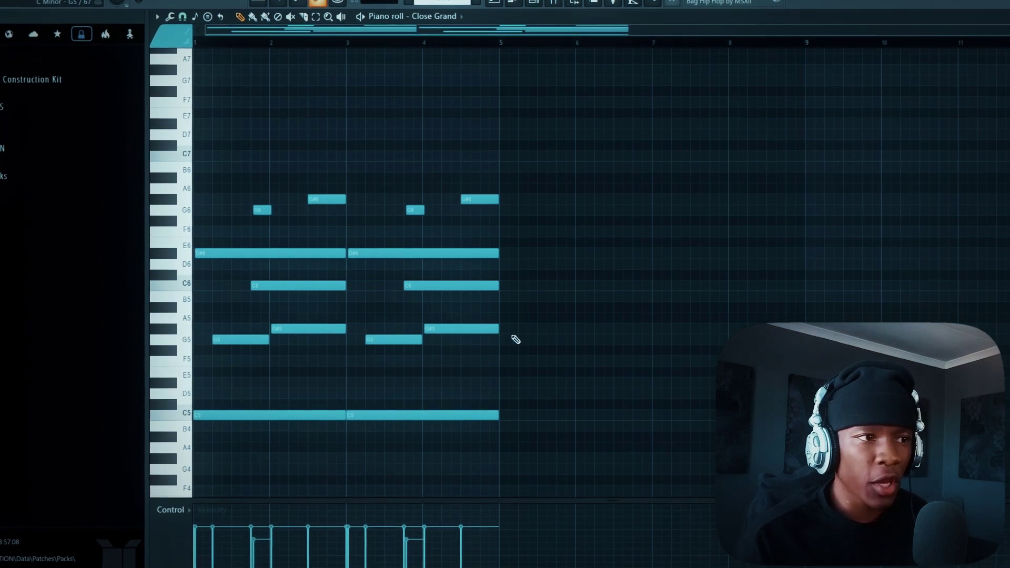
pyautogui.moveTo(425, 258); pyautogui.dragTo(425, 259)
pyautogui.scroll(2, 425, 274)
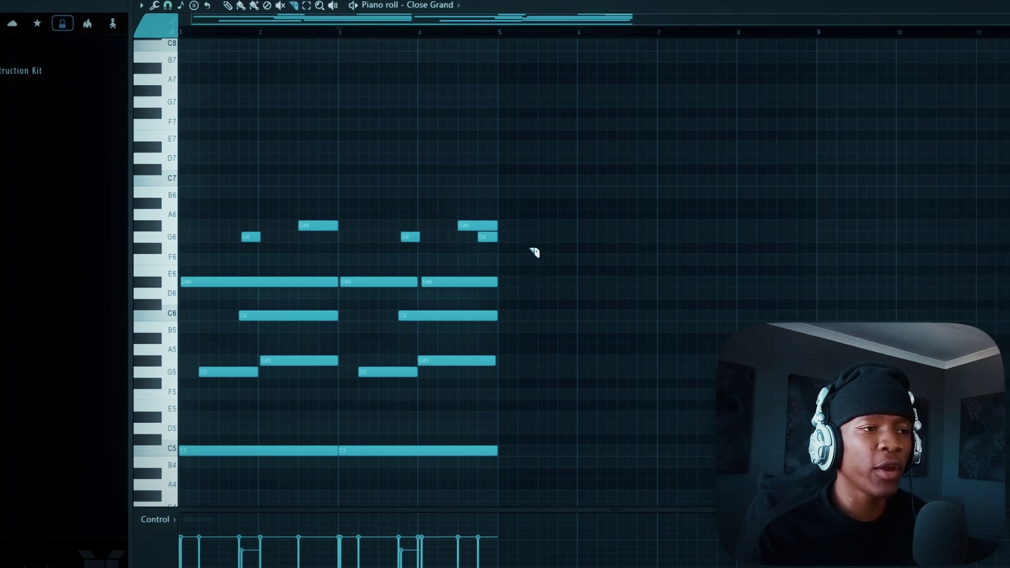
# Duplicate the chord phrase into bars 5–9, raise the copy five semitones, and play the eight-bar loop.
pyautogui.scroll(1, 549, 293)
pyautogui.scroll(-2, 554, 295)
pyautogui.press('t')
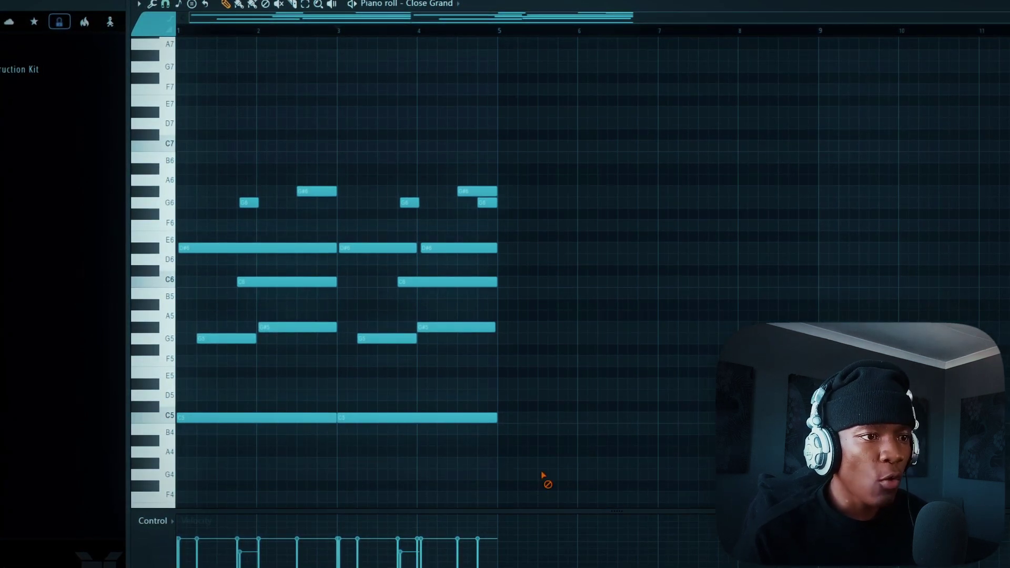
pyautogui.hotkey('ctrl', 'a')
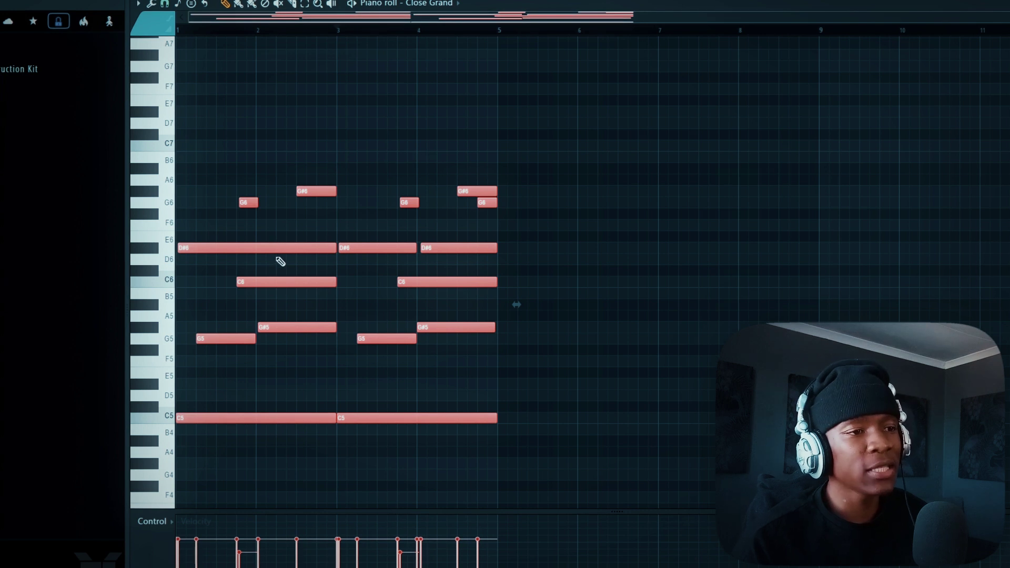
pyautogui.hotkey('ctrl', 'b')
pyautogui.press('Up')
pyautogui.press('Up')
pyautogui.press('Up')
pyautogui.press('Up')
pyautogui.press('Up')
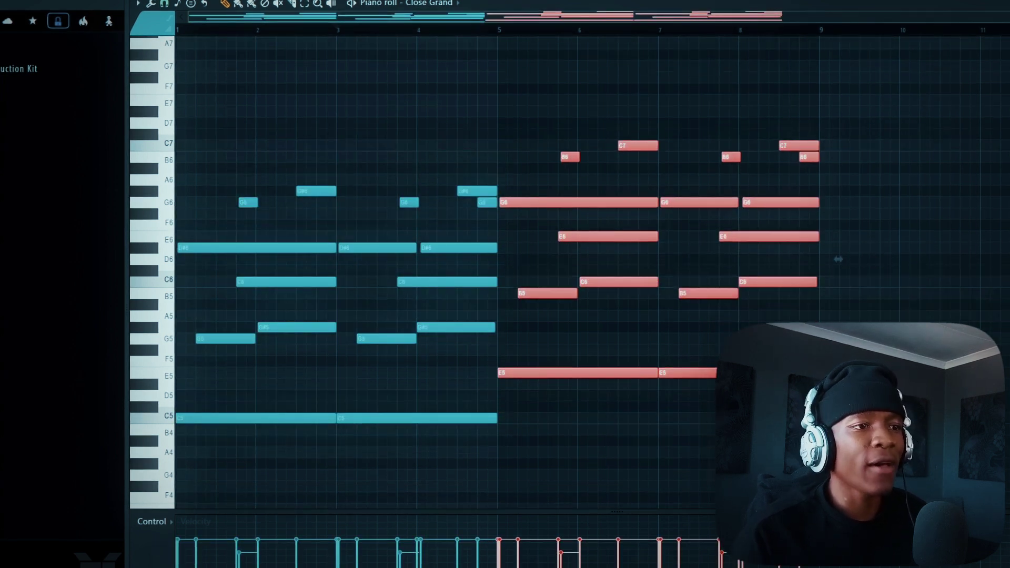
pyautogui.click(838, 248)
pyautogui.press('space')
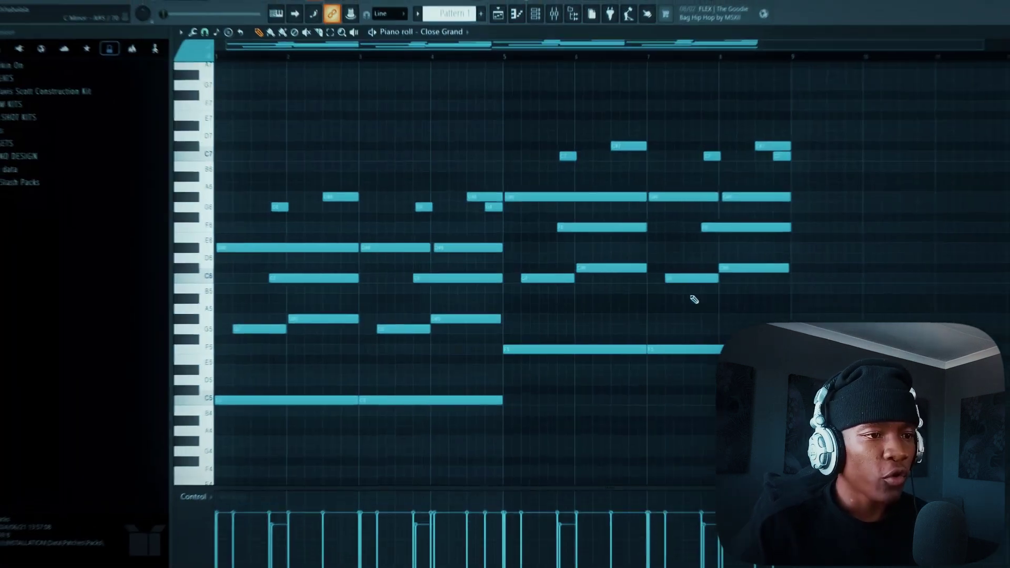
pyautogui.hotkey('alt', 'r')
# Apply the note randomization and copy the Close Grand chords onto the Cymatics pluck channel.
pyautogui.click(568, 406)
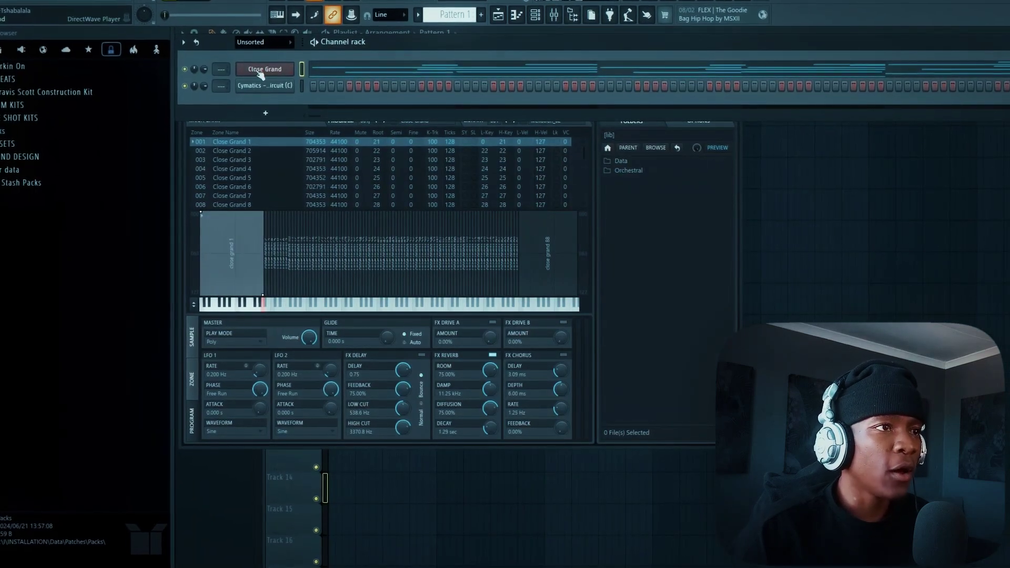
pyautogui.rightClick(295, 68)
pyautogui.click(416, 76)
pyautogui.rightClick(295, 84)
pyautogui.click(416, 105)
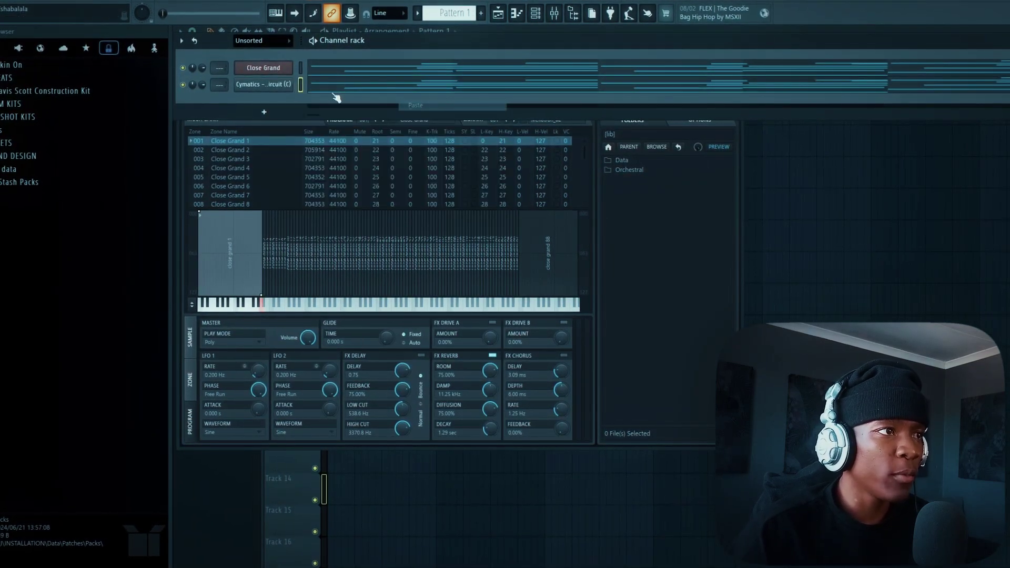
# Raise the HOLD of the pluck's volume envelope.
pyautogui.click(271, 84)
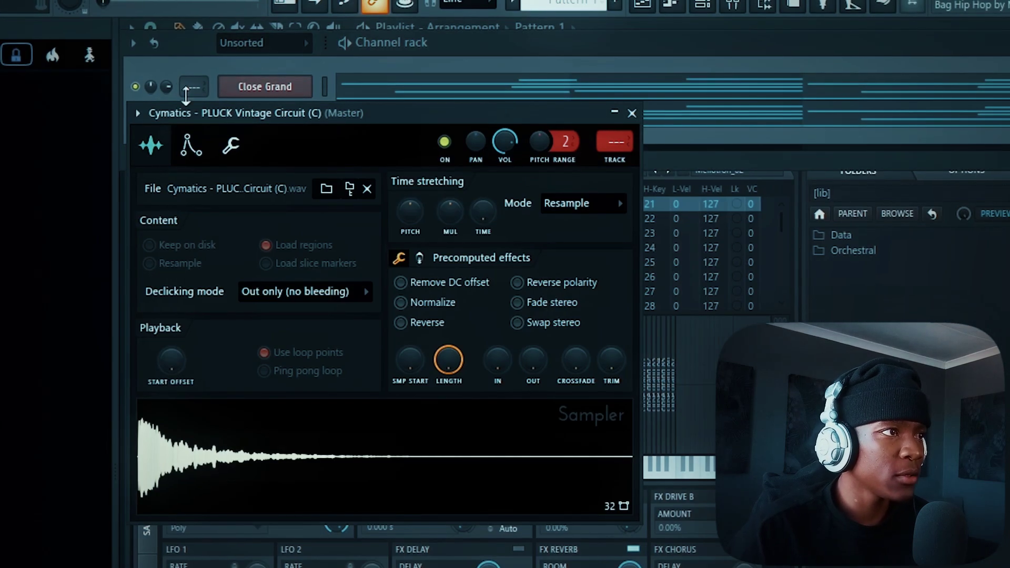
pyautogui.click(191, 145)
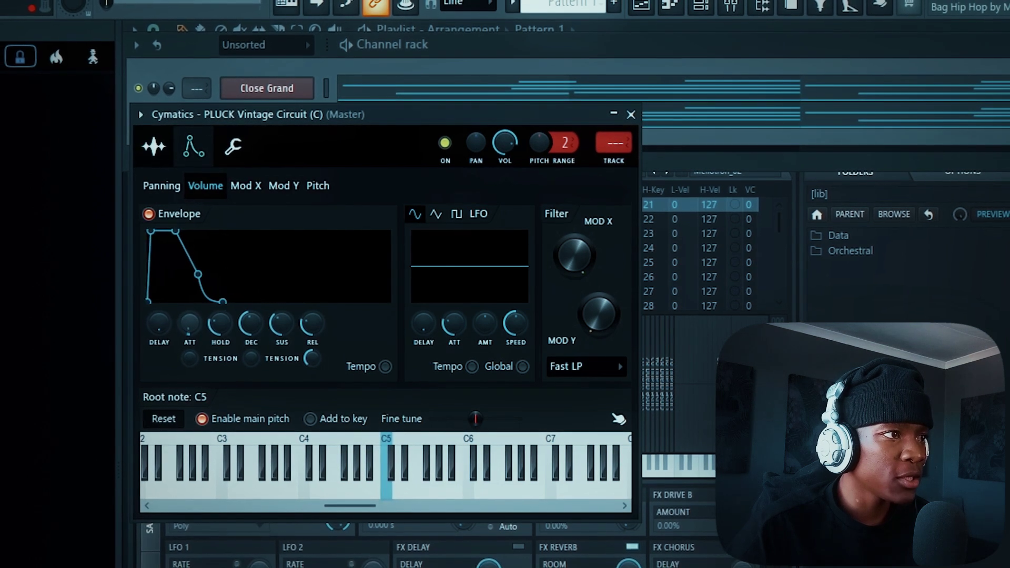
pyautogui.moveTo(220, 323); pyautogui.dragTo(221, 303)
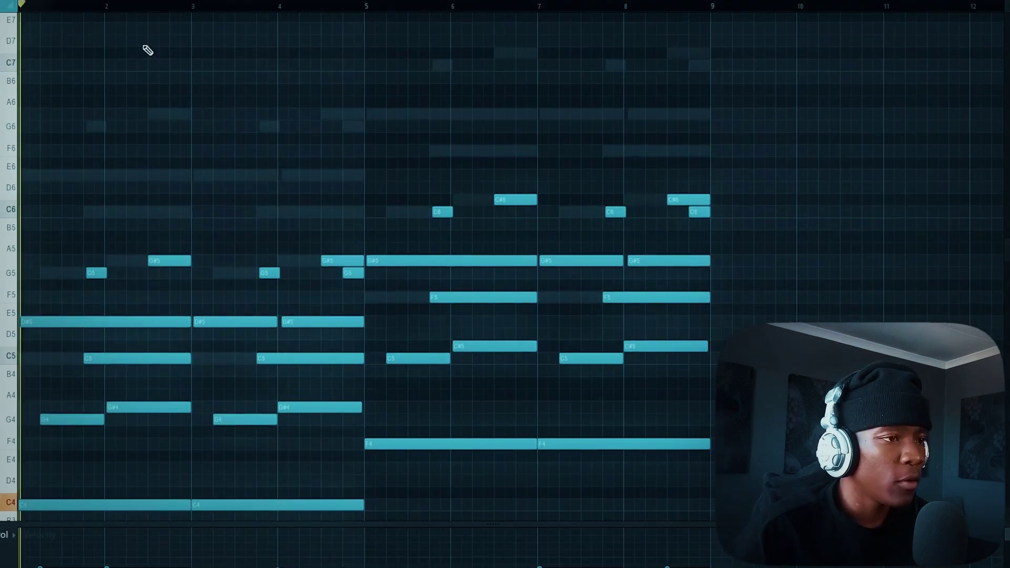
# Play the layered chord loop, then switch the piano roll to the piano channel's notes.
pyautogui.press('space')
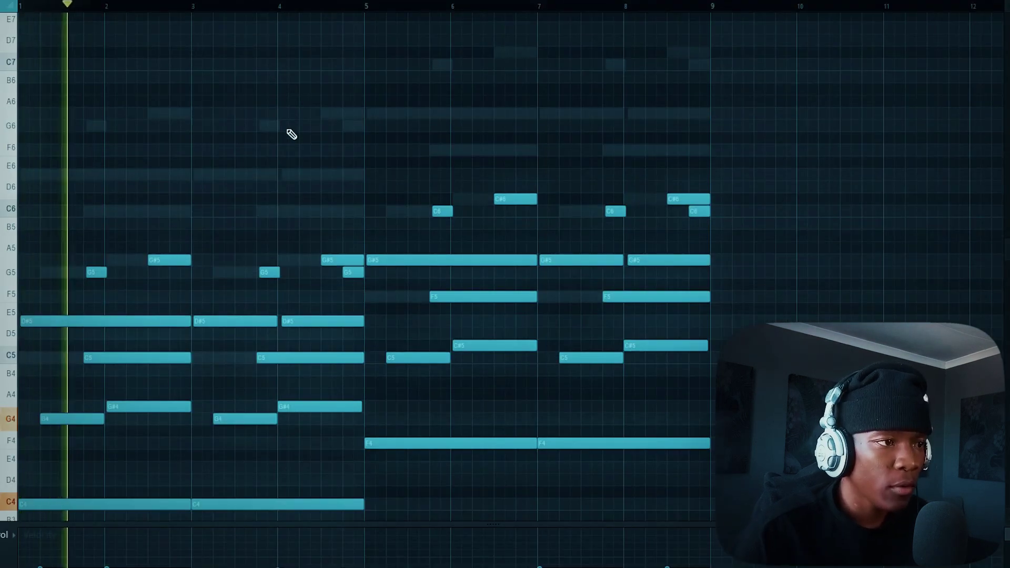
pyautogui.scroll(-3, 292, 137)
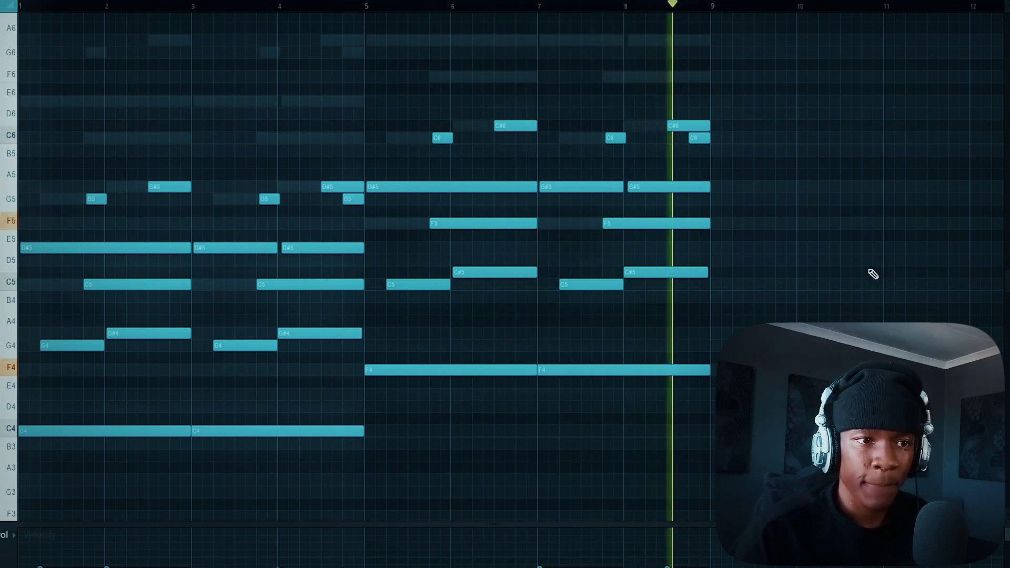
pyautogui.doubleClick(181, 36)
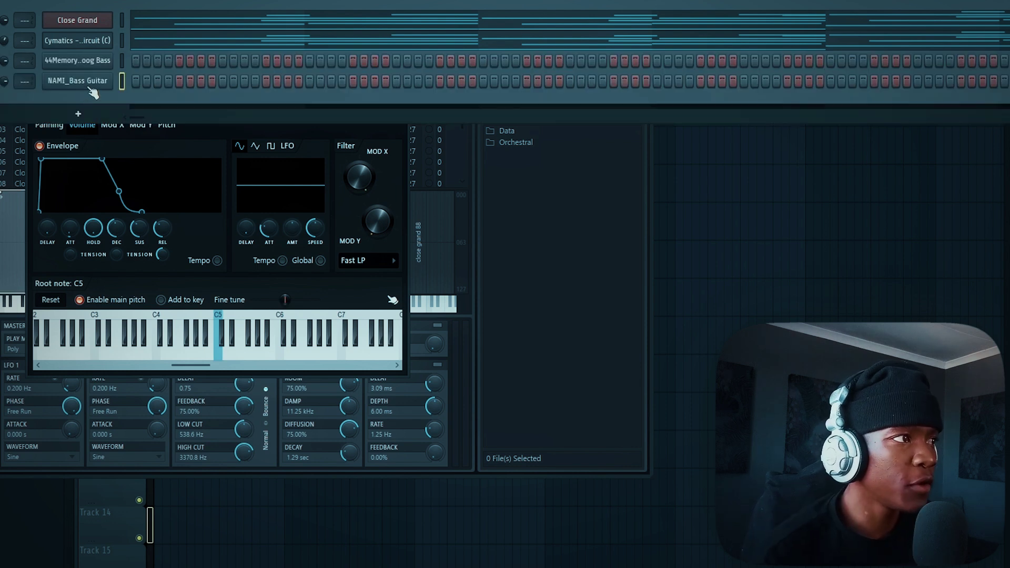
# Open the NAMI_Bass Guitar settings, play the loop to hear the bass, and select every bass note.
pyautogui.click(91, 85)
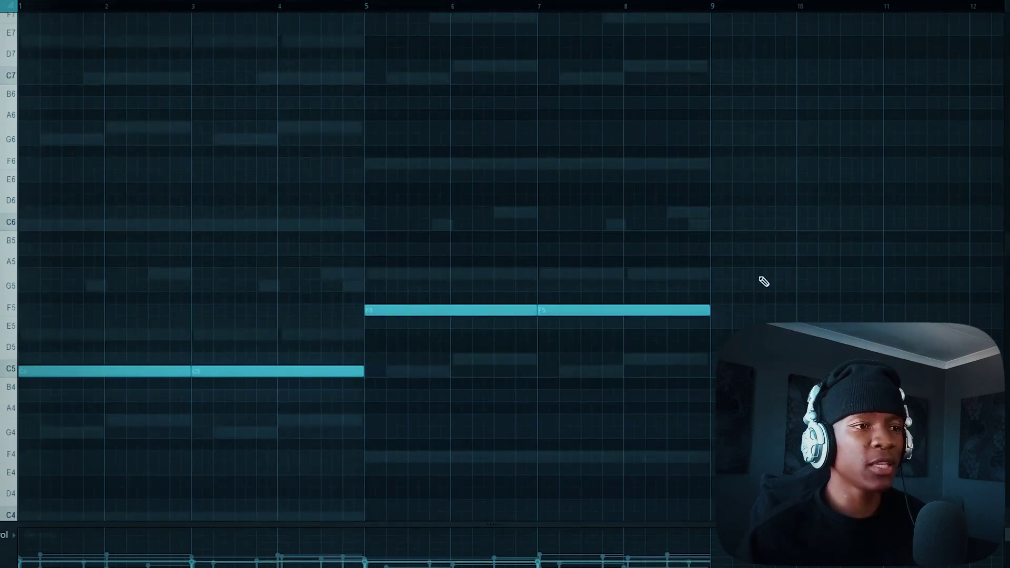
pyautogui.scroll(2, 794, 281)
pyautogui.press('space')
pyautogui.hotkey('ctrl', 'a')
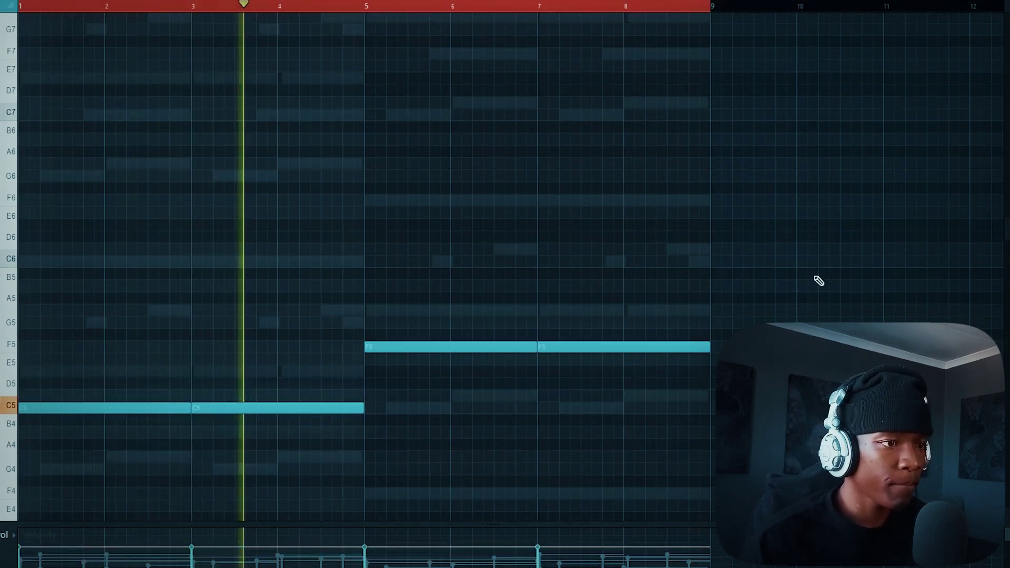
pyautogui.scroll(-2, 819, 282)
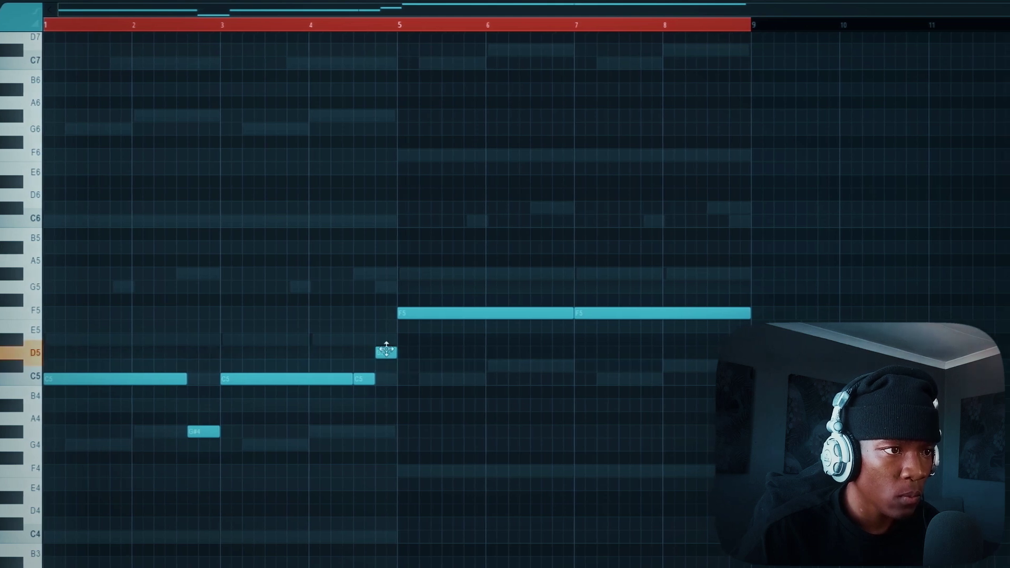
# Play the loop, then delete the two F5 bass notes in bar 5.
pyautogui.press('space')
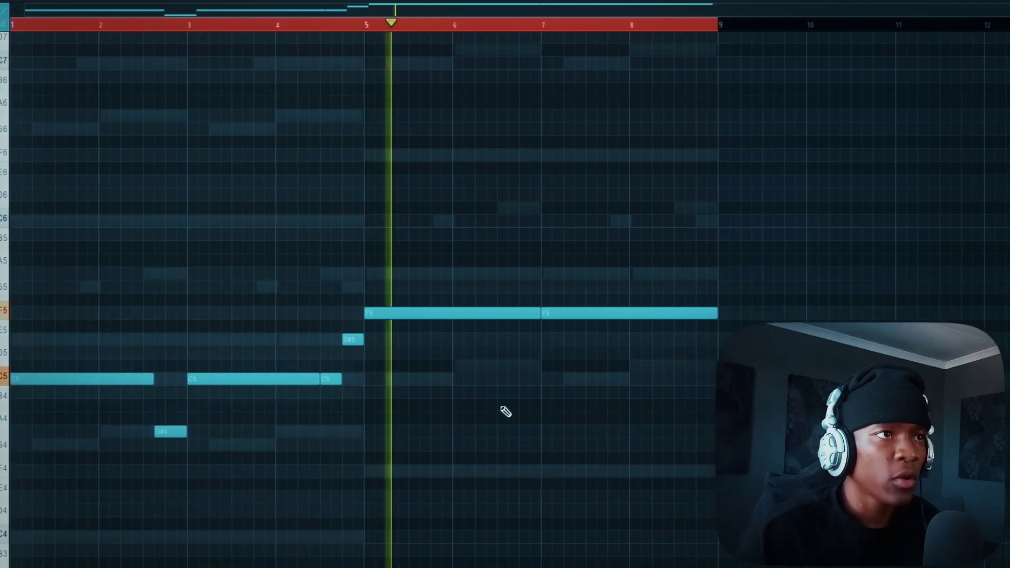
pyautogui.press('space')
pyautogui.scroll(-2, 513, 319)
pyautogui.rightClick(561, 274)
pyautogui.rightClick(447, 275)
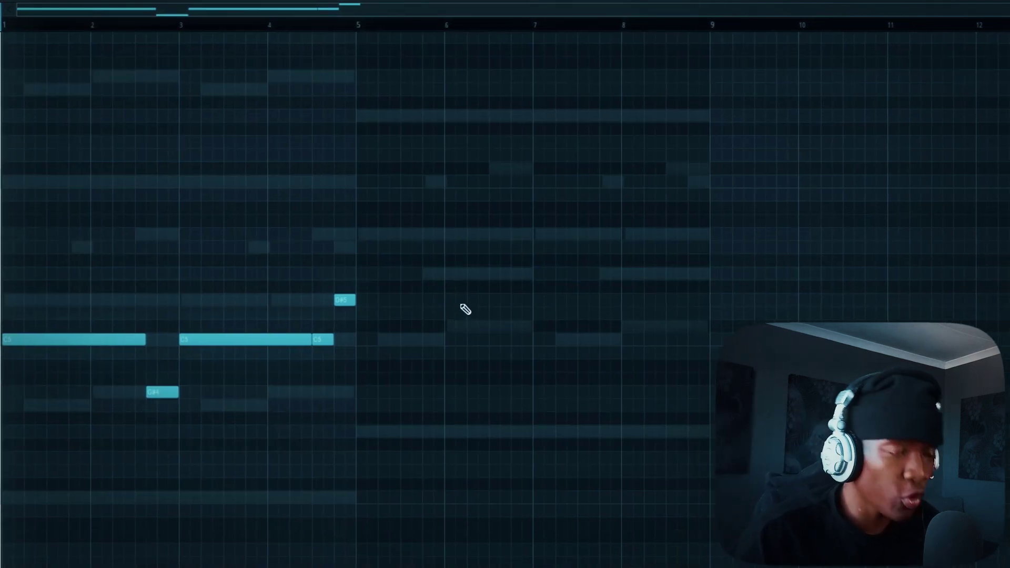
# Copy the opening phrase into bars 5–9, raised to start on F5, and play it back.
pyautogui.hotkey('ctrl', 'b')
pyautogui.hotkey('shift', 'Up')
pyautogui.hotkey('shift', 'Up')
pyautogui.hotkey('shift', 'Up')
pyautogui.hotkey('shift', 'Up')
pyautogui.hotkey('shift', 'Up')
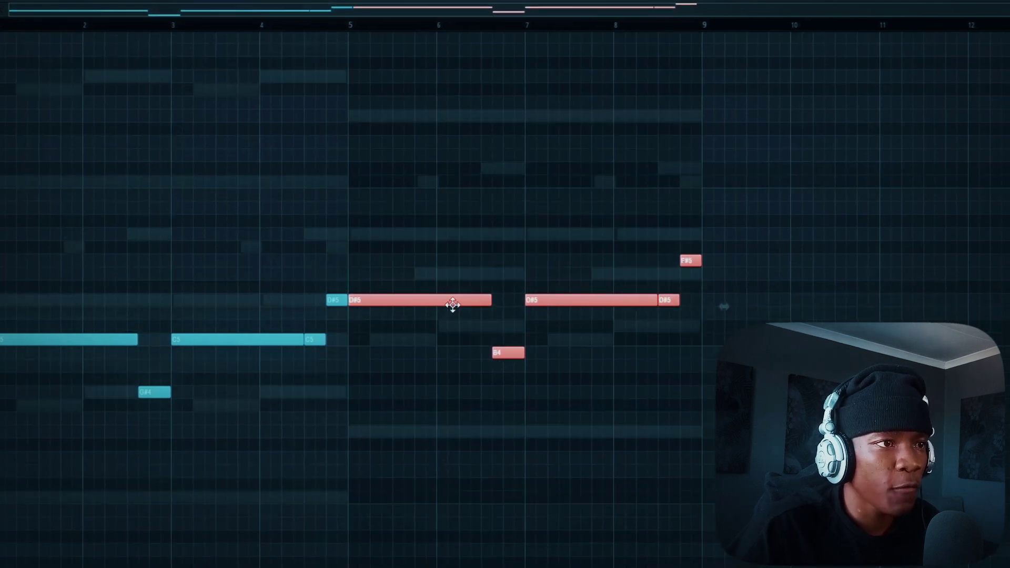
pyautogui.hotkey('ctrl', 'd')
pyautogui.press('space')
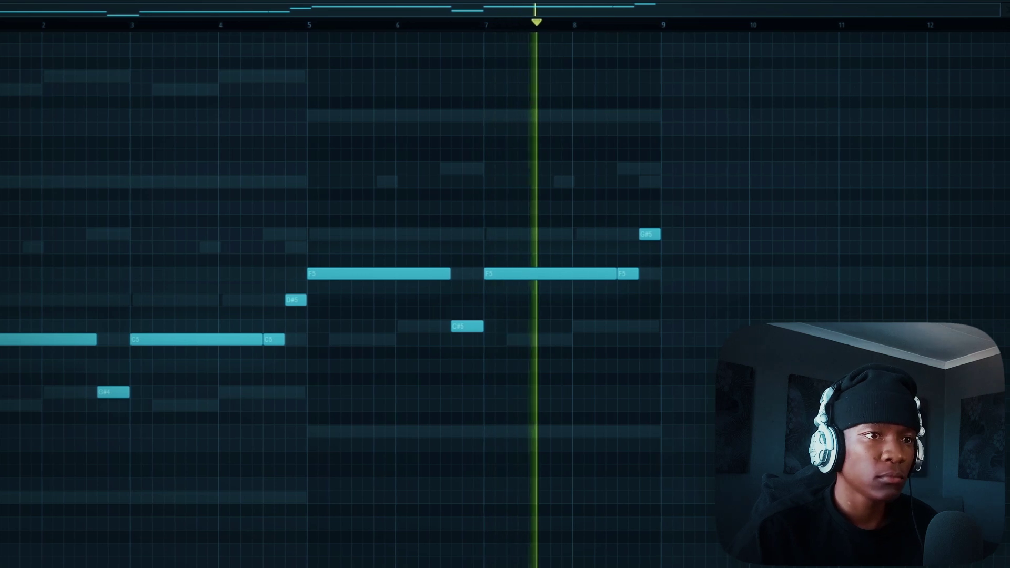
pyautogui.press('space')
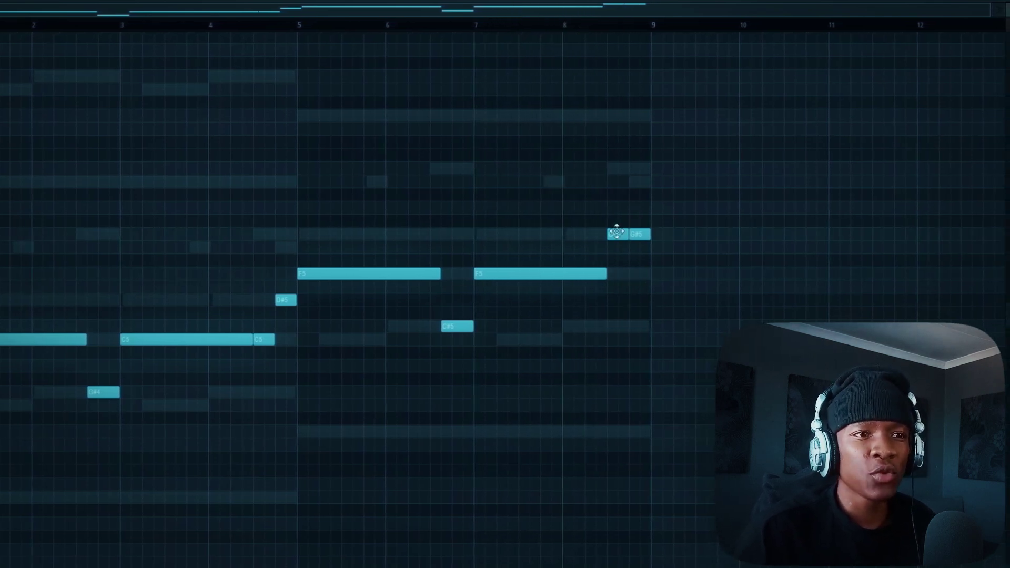
# Replay the loop from bar 1, trying all notes an octave down before restoring them.
pyautogui.press('space')
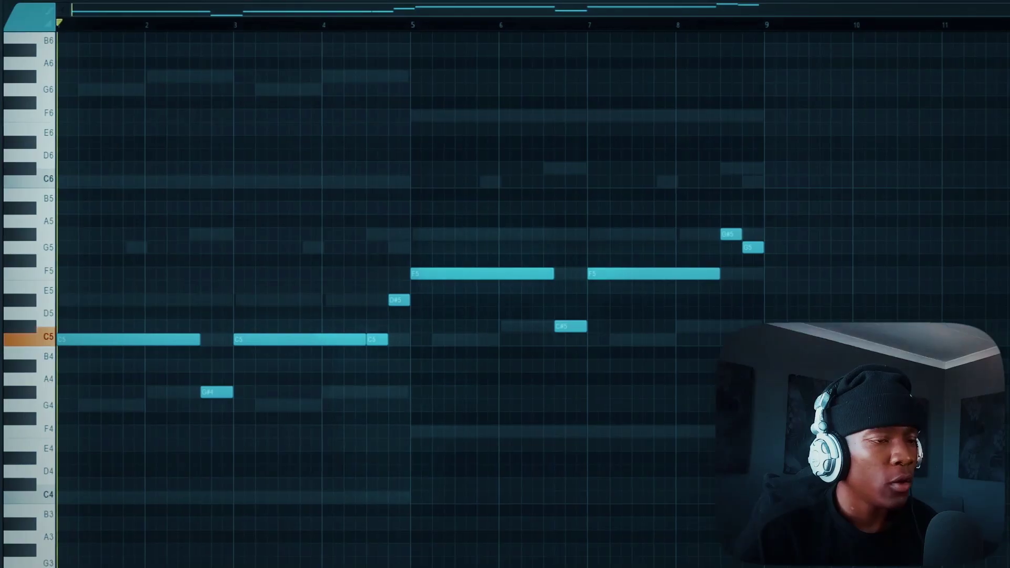
pyautogui.press('space')
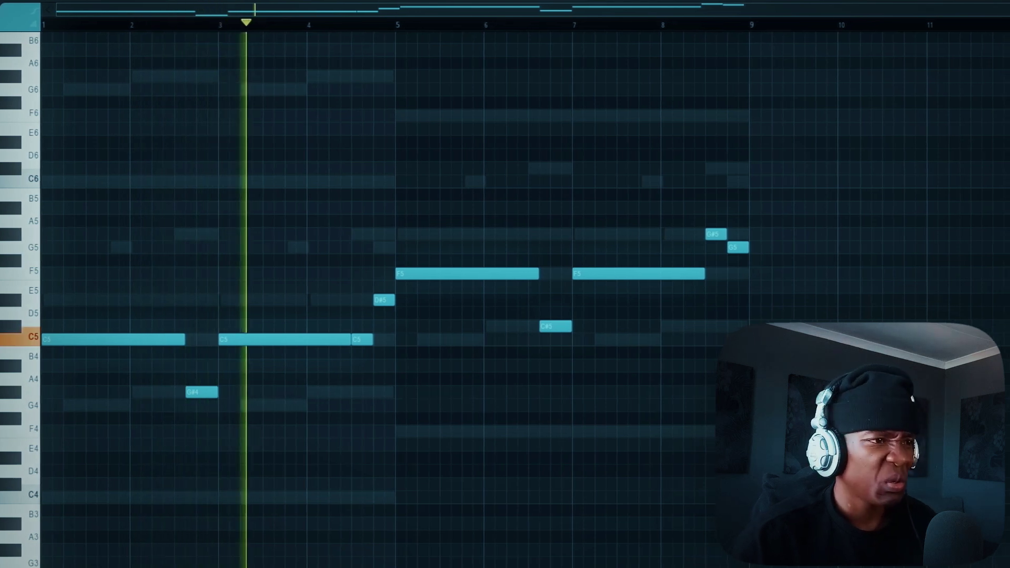
pyautogui.press('space')
pyautogui.hotkey('ctrl', 'Down')
pyautogui.press('space')
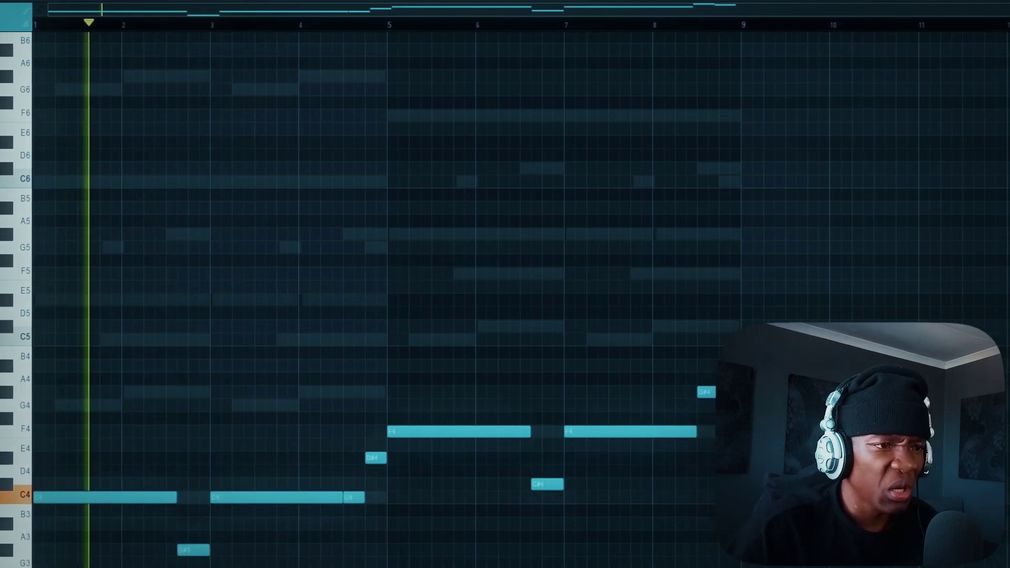
pyautogui.hotkey('ctrl', 'Up')
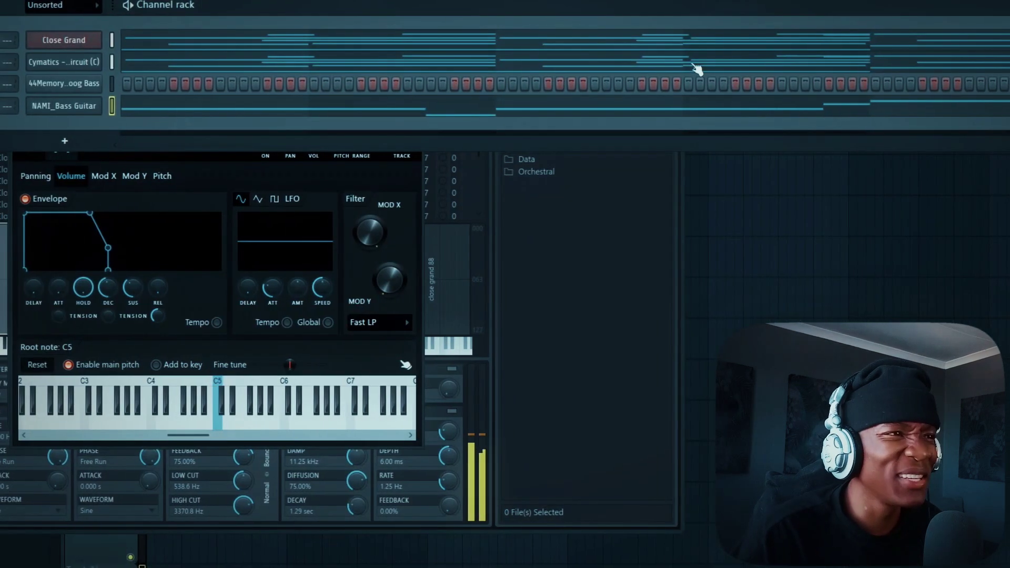
# Delete the 44Memory bass channel and transpose the remaining channels by -2 semitones.
pyautogui.rightClick(92, 82)
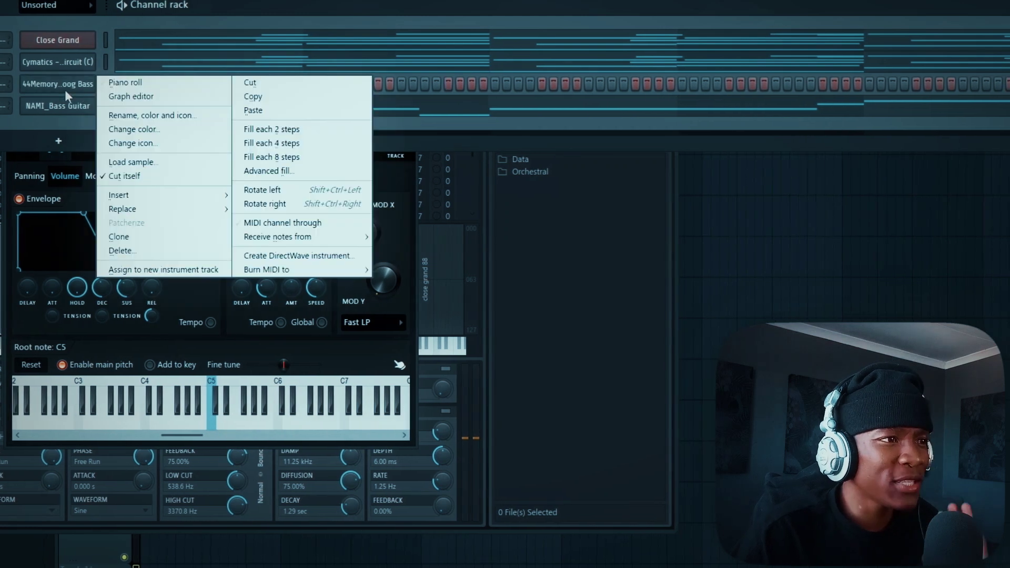
pyautogui.click(160, 254)
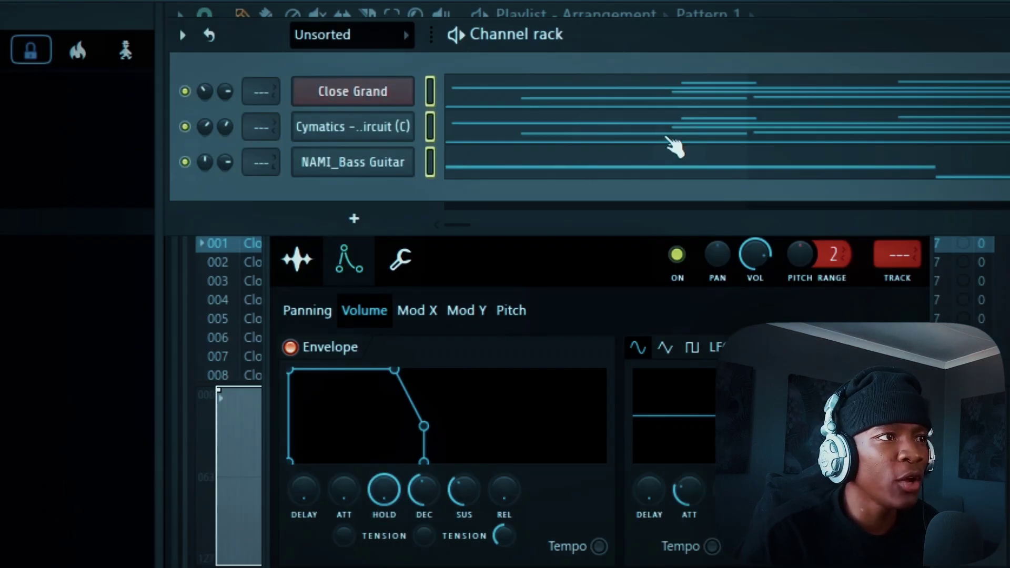
pyautogui.click(184, 36)
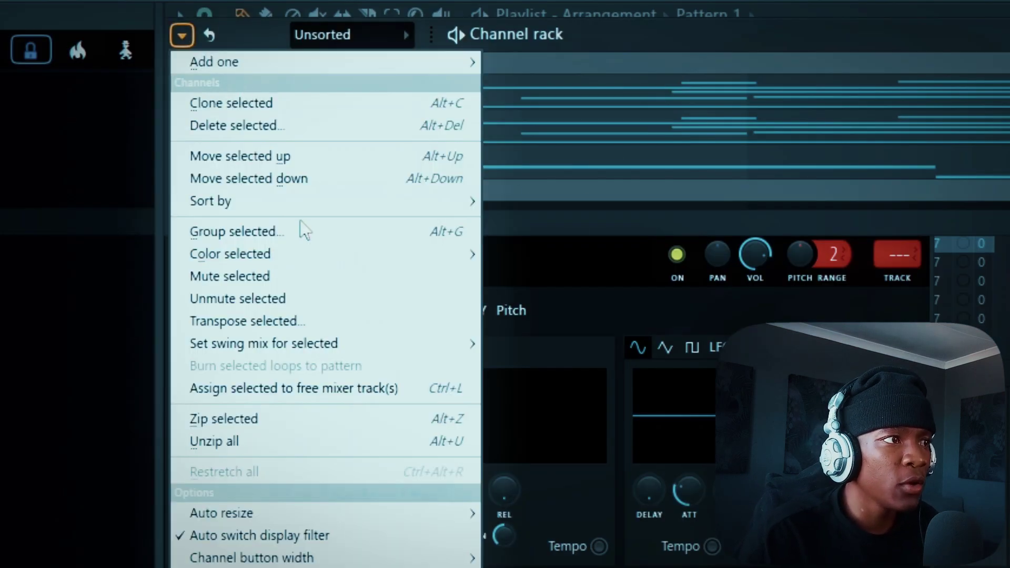
pyautogui.click(257, 321)
pyautogui.write('-2')
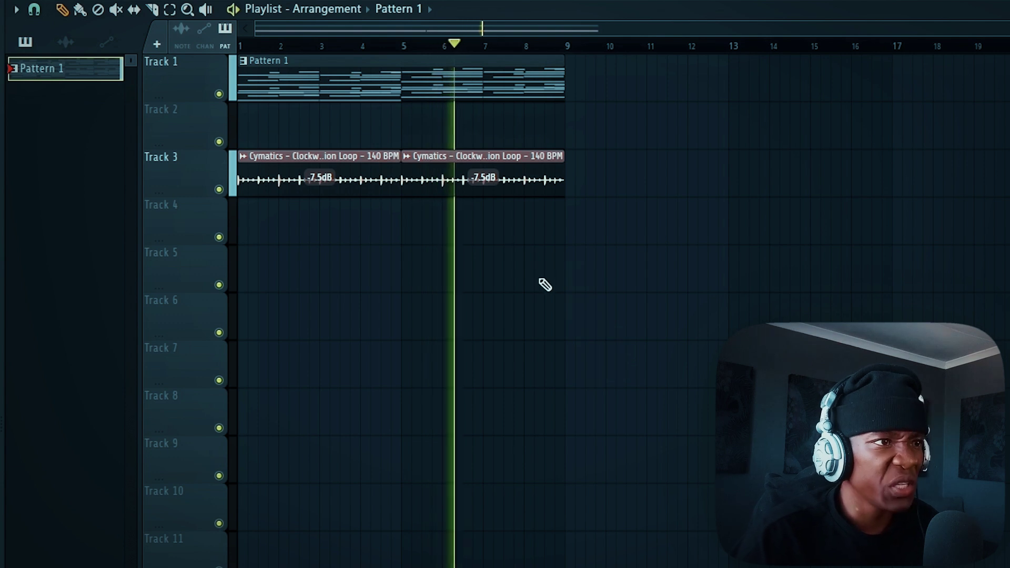
# Move the two Cymatics loop clips from Track 3 up onto Track 2.
pyautogui.click(161, 174)
pyautogui.hotkey('shift', 'Up')
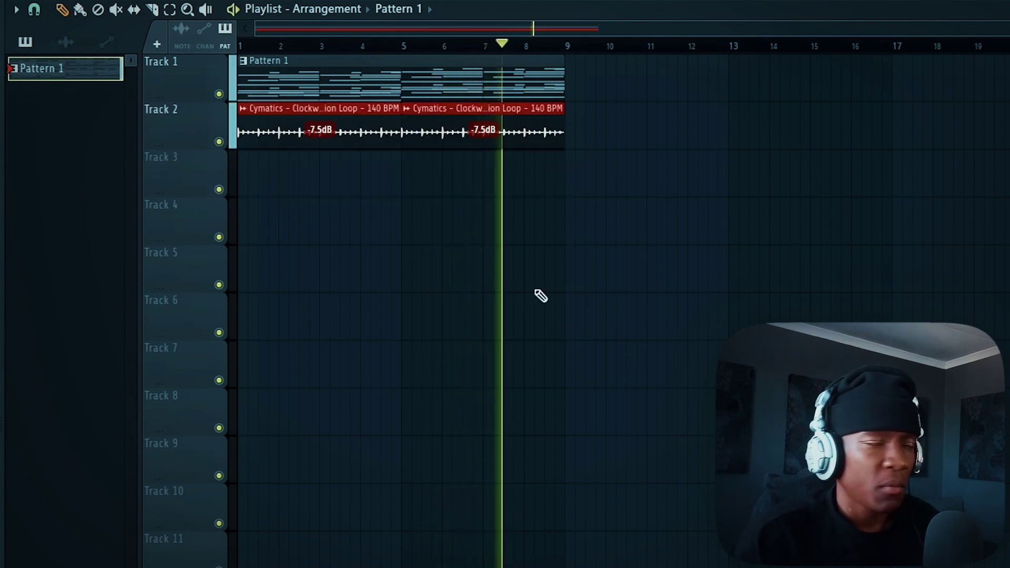
pyautogui.hotkey('ctrl', 'd')
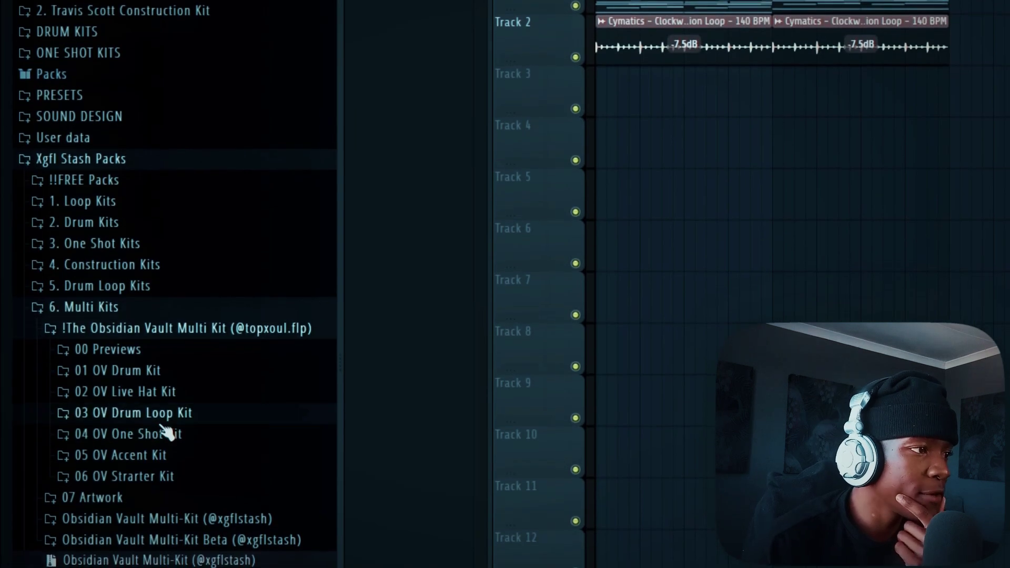
# Place the Black Spider Kick Loop on Track 8 and the Black Spider OH Loop on Track 10.
pyautogui.click(158, 412)
pyautogui.scroll(-2, 141, 405)
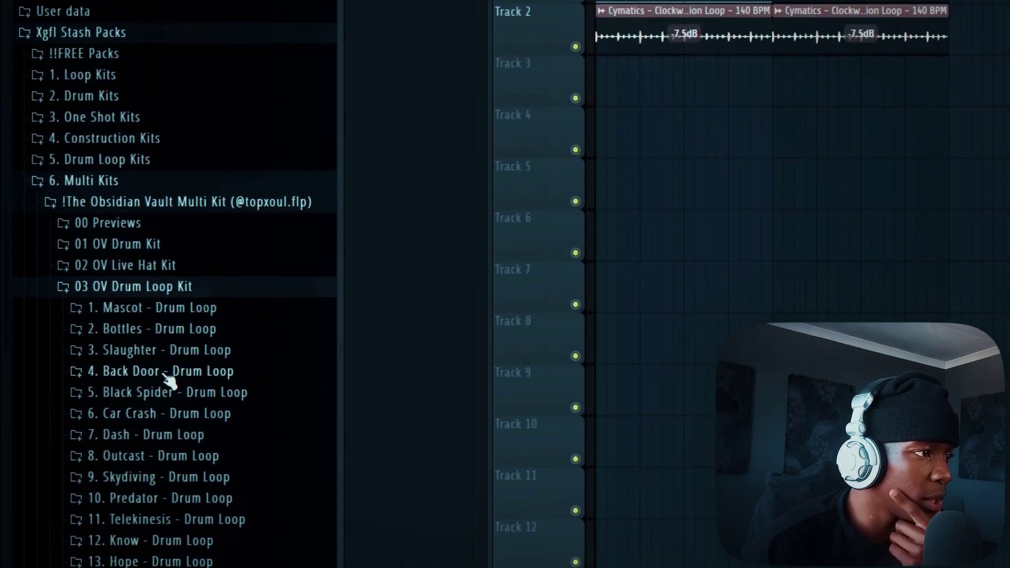
pyautogui.click(147, 396)
pyautogui.moveTo(203, 447); pyautogui.dragTo(718, 344)
pyautogui.doubleClick(718, 344)
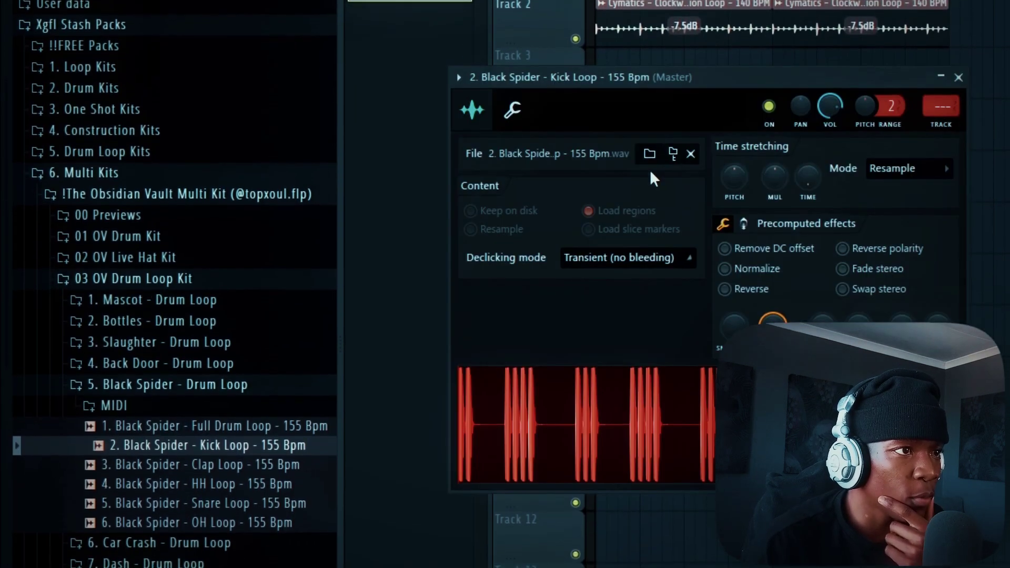
pyautogui.press('Escape')
pyautogui.moveTo(158, 524); pyautogui.dragTo(685, 421)
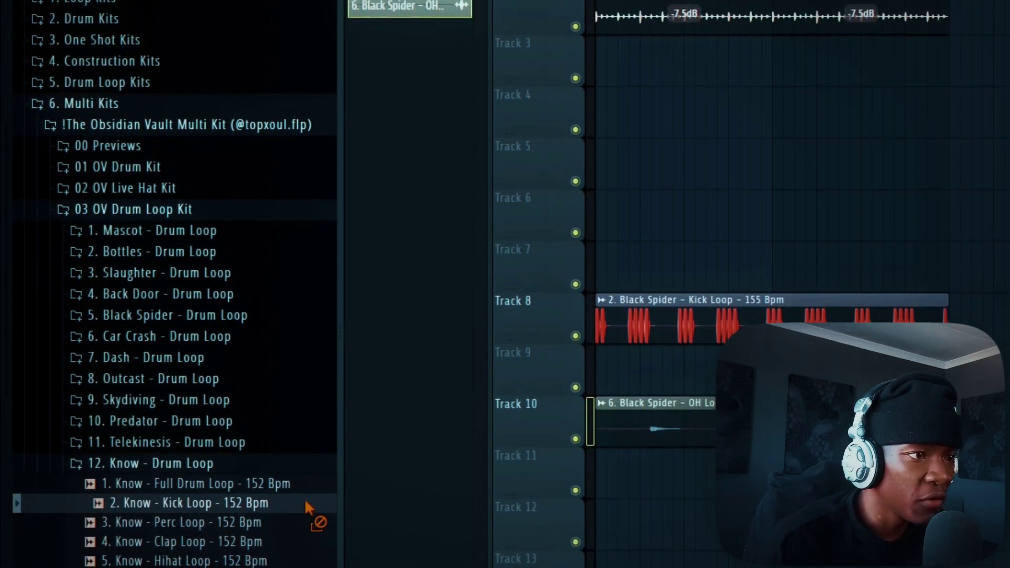
# Replace the Track 8 kick with Know Kick Loop; add Know Hihat (Track 12) and Back Door Snare (Track 11).
pyautogui.moveTo(615, 469); pyautogui.dragTo(619, 324)
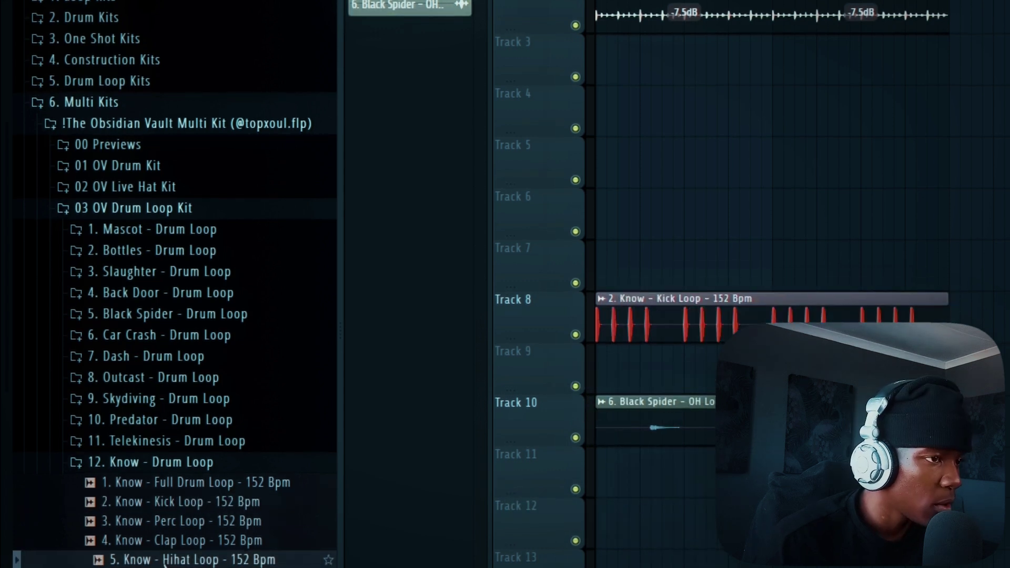
pyautogui.moveTo(652, 524); pyautogui.dragTo(652, 521)
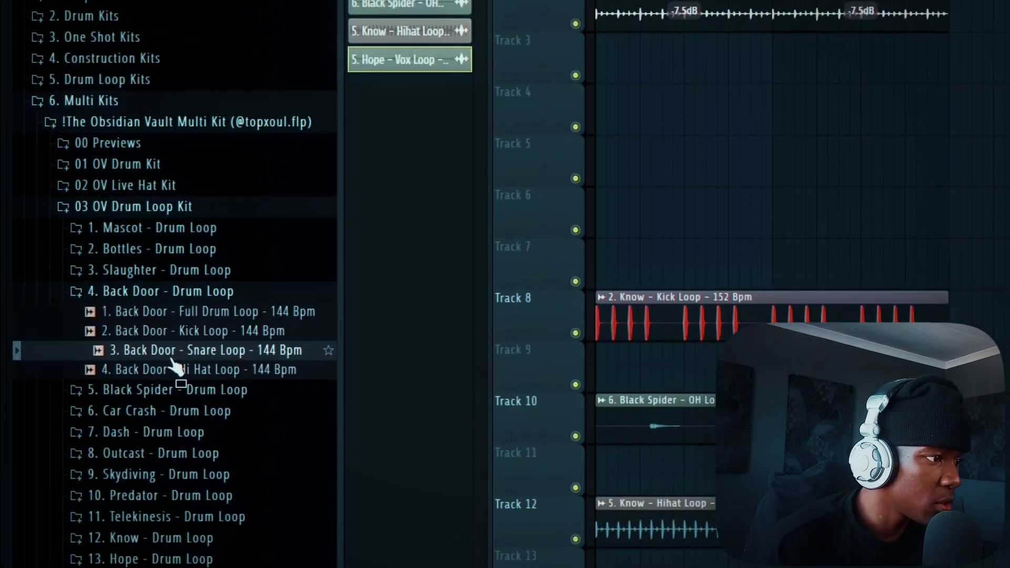
pyautogui.moveTo(632, 431); pyautogui.dragTo(632, 463)
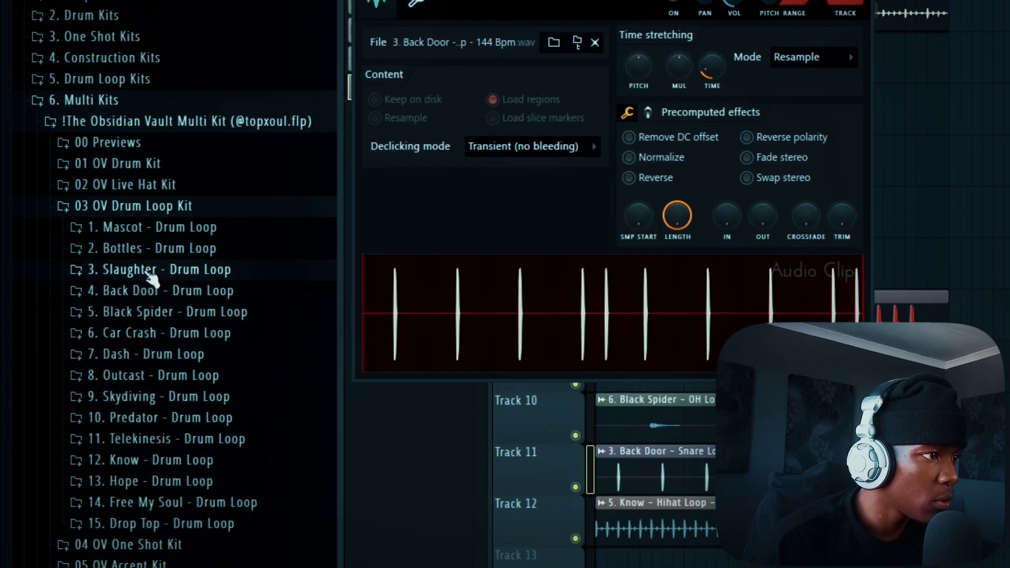
pyautogui.click(150, 271)
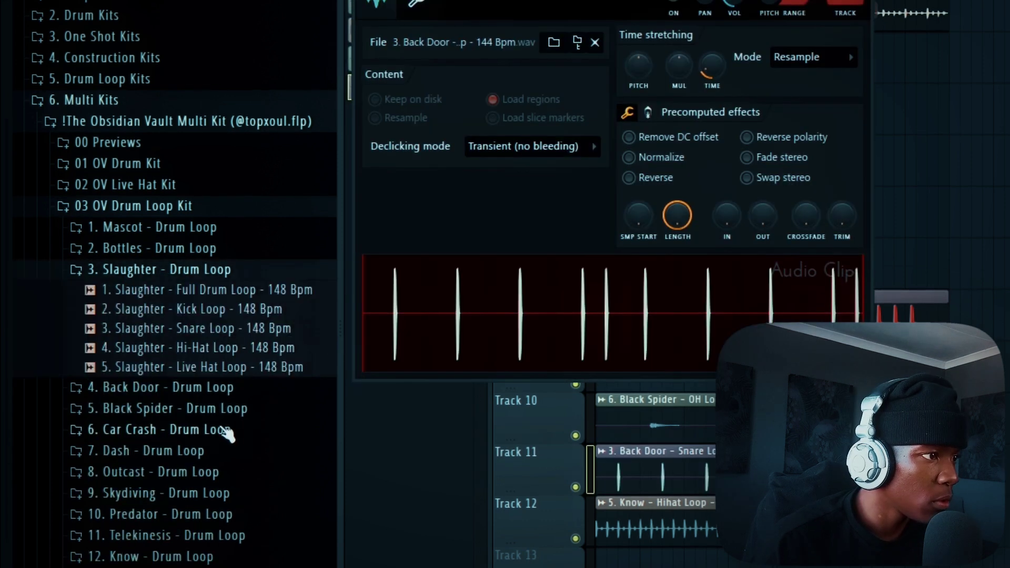
# Load the Slaughter Live Hat Loop (148 Bpm) into the project.
pyautogui.click(187, 368)
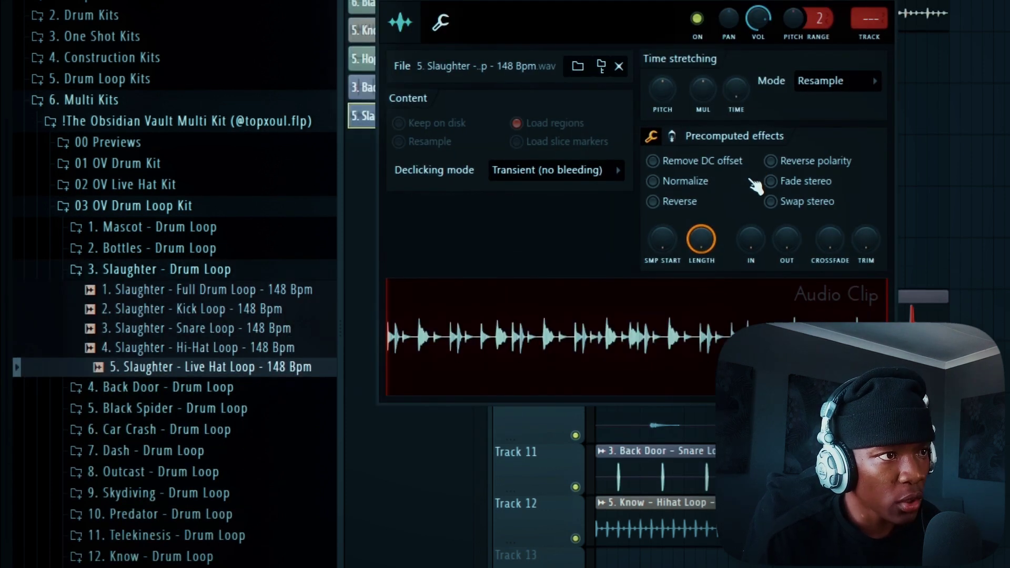